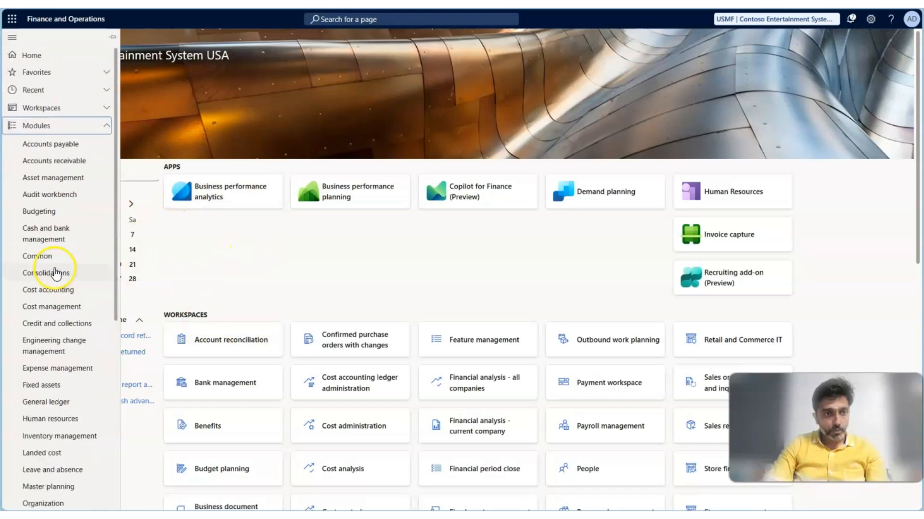
- Open the default order settings of released product 1000, Surface Pro 128 GB, to examine its purchase lead time
scroll(55, 274, down, 5)
click(57, 286)
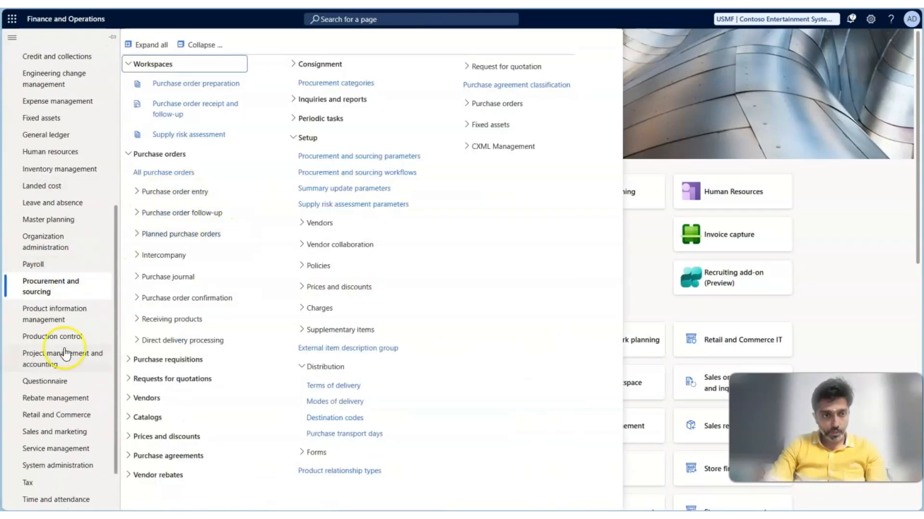
click(61, 312)
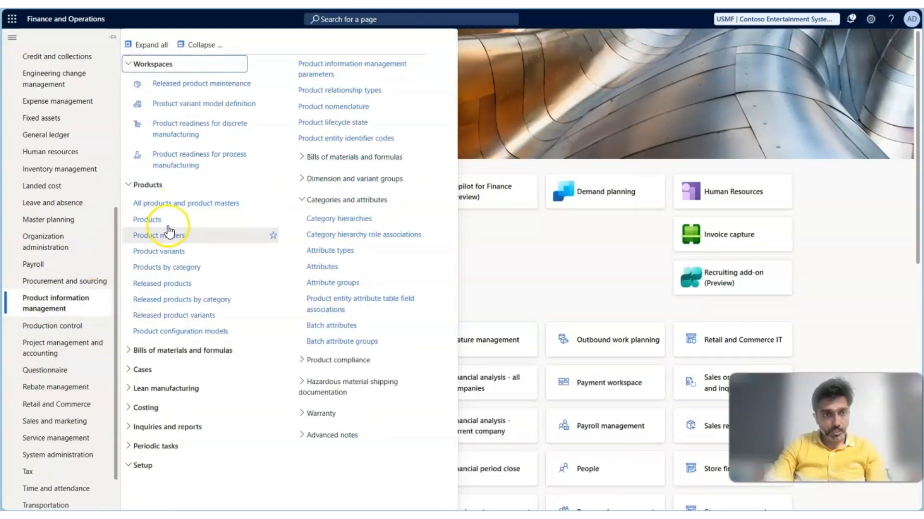
click(165, 283)
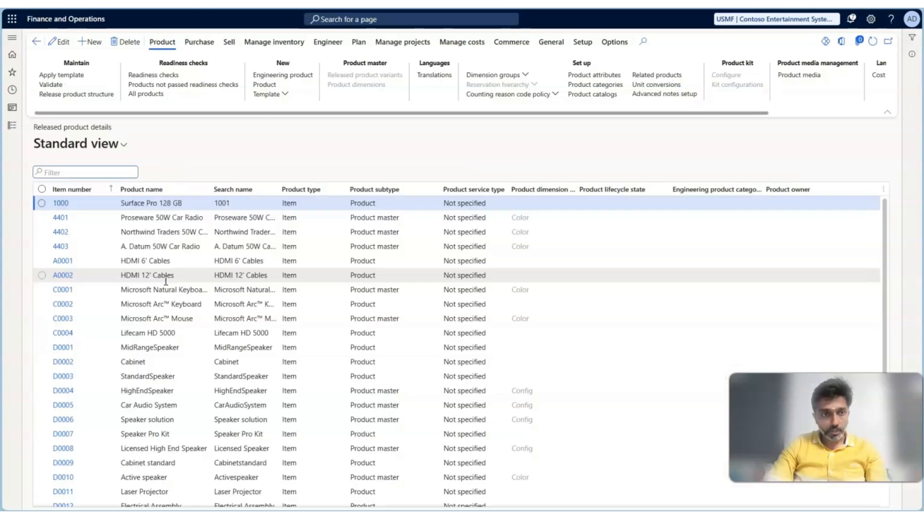
click(63, 205)
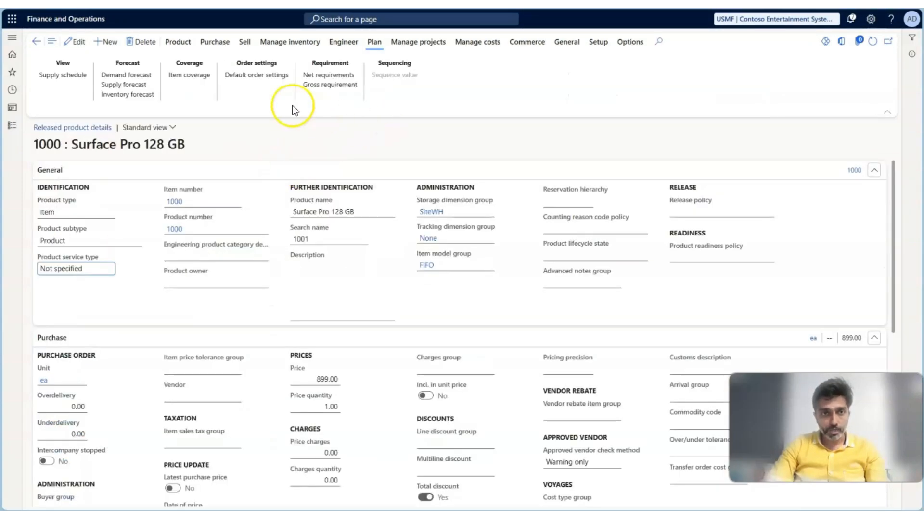
click(249, 78)
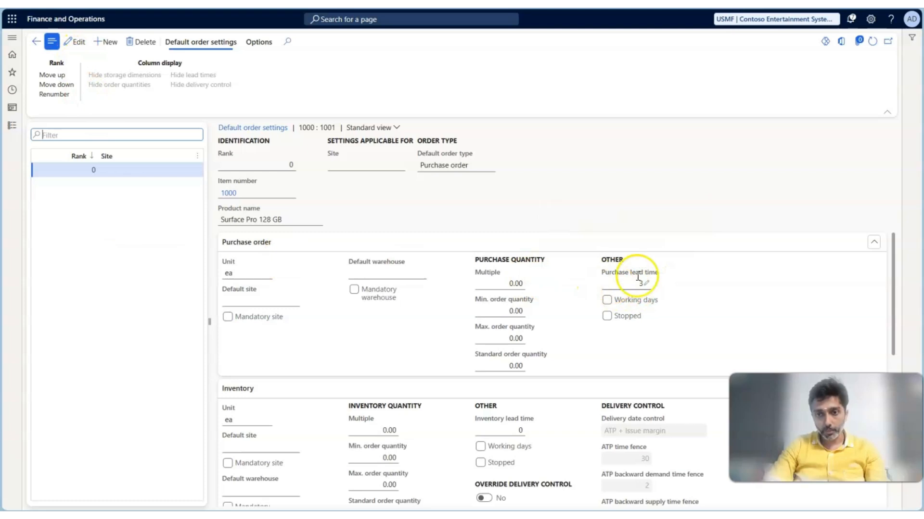
- Examine the purchase transport days record from TX to WA, including its days per mode of delivery, and return to the list
click(12, 126)
scroll(43, 332, down, 6)
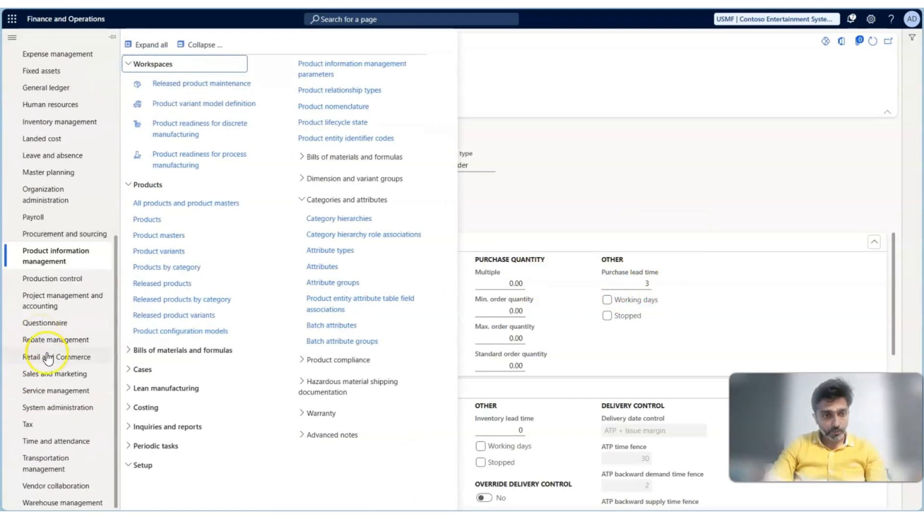
click(50, 235)
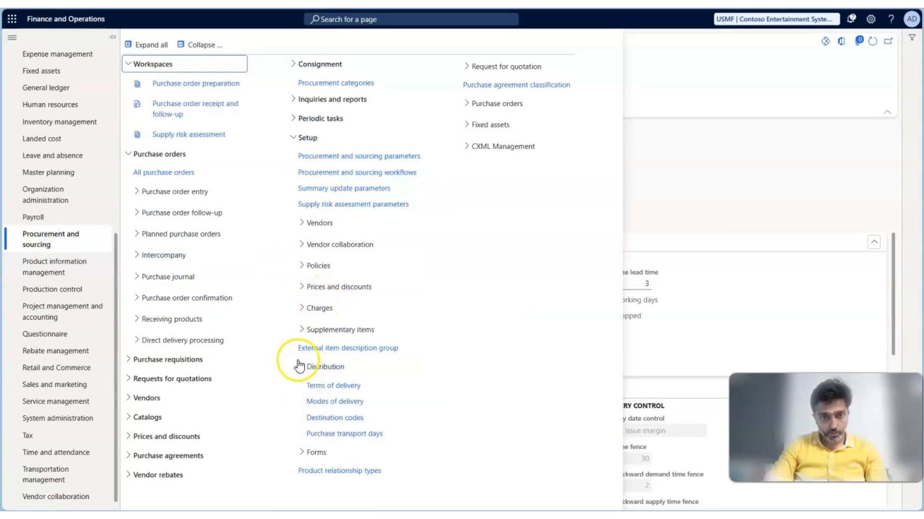
click(340, 435)
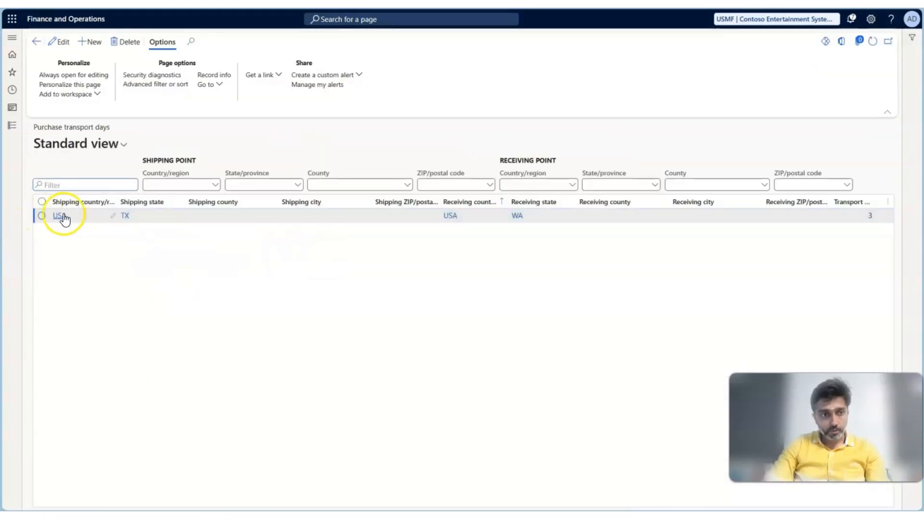
click(61, 216)
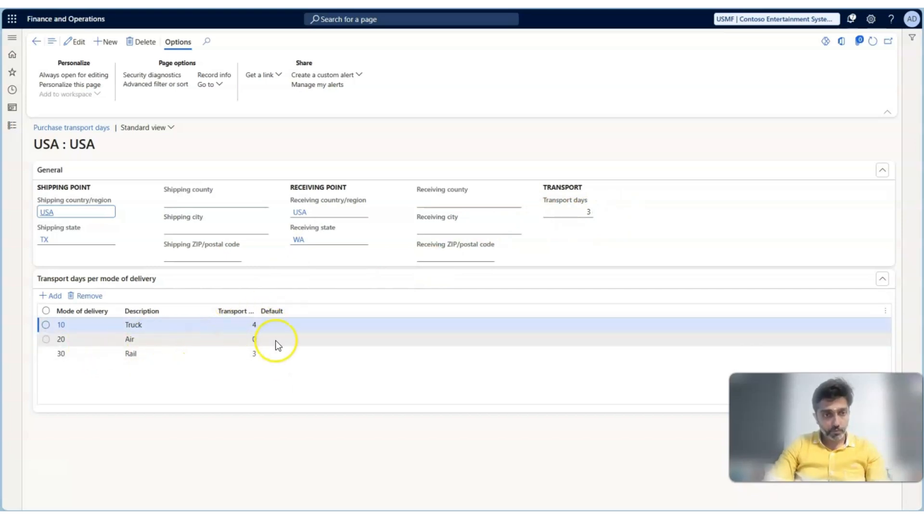
click(36, 42)
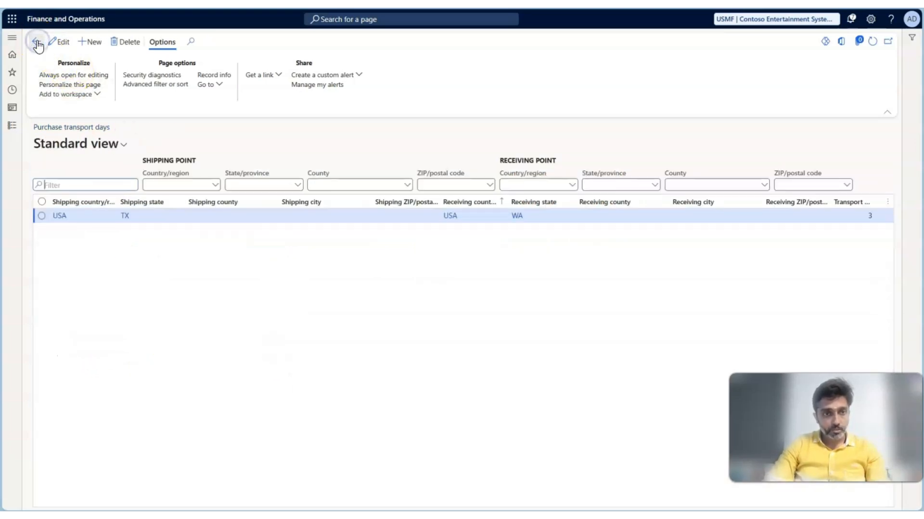
- Open the list of all purchase orders in Procurement and sourcing and look through it
click(11, 132)
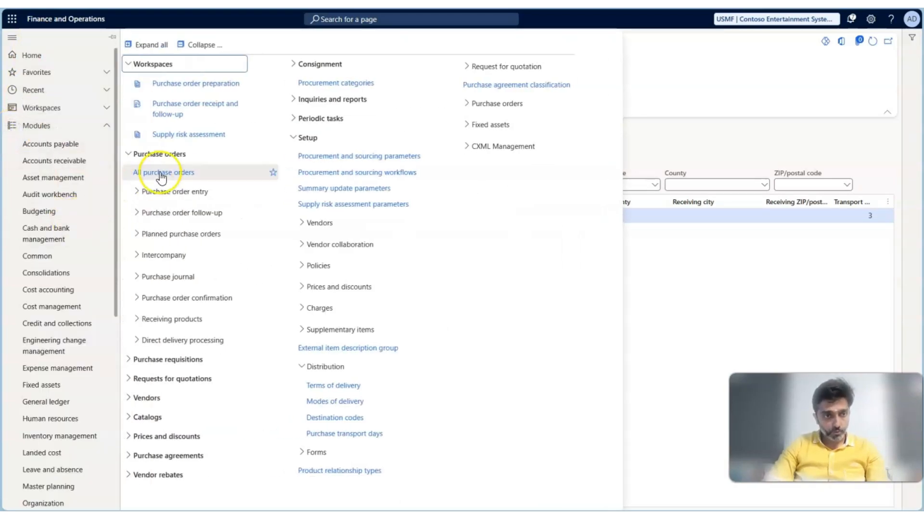
click(159, 172)
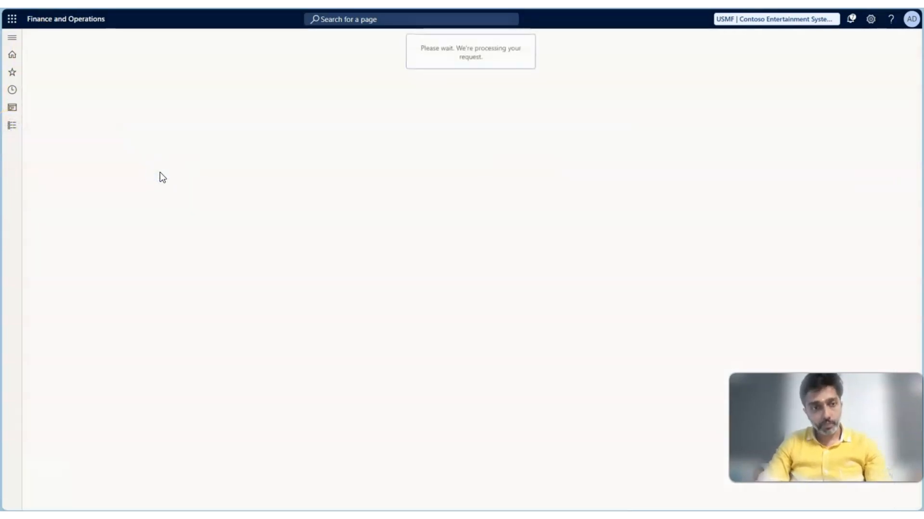
click(115, 292)
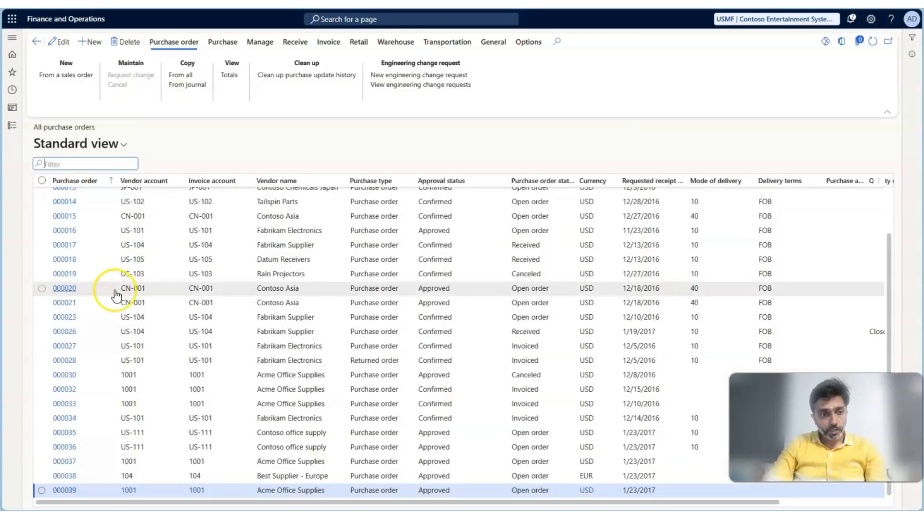
scroll(115, 295, up, 3)
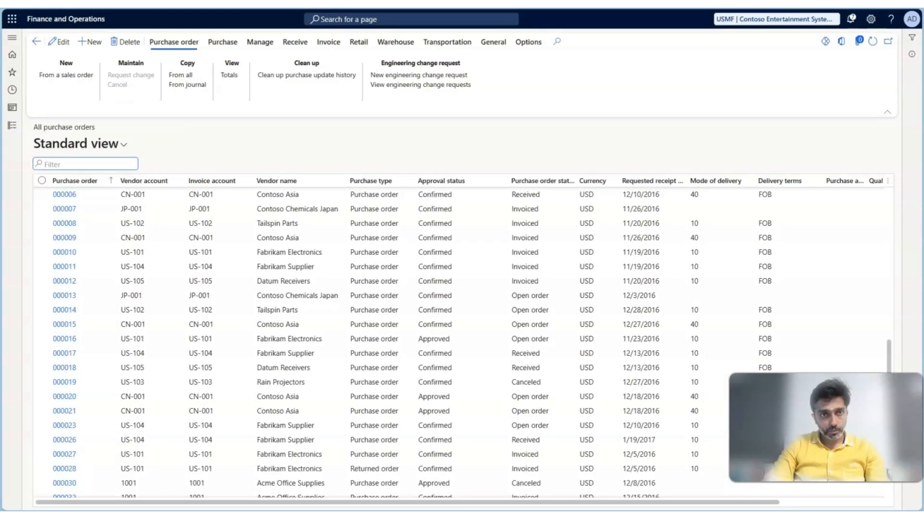
- Switch to the documentation article on requested ship dates and read the section on allowing them in the past
click(259, 4)
scroll(345, 262, up, 2)
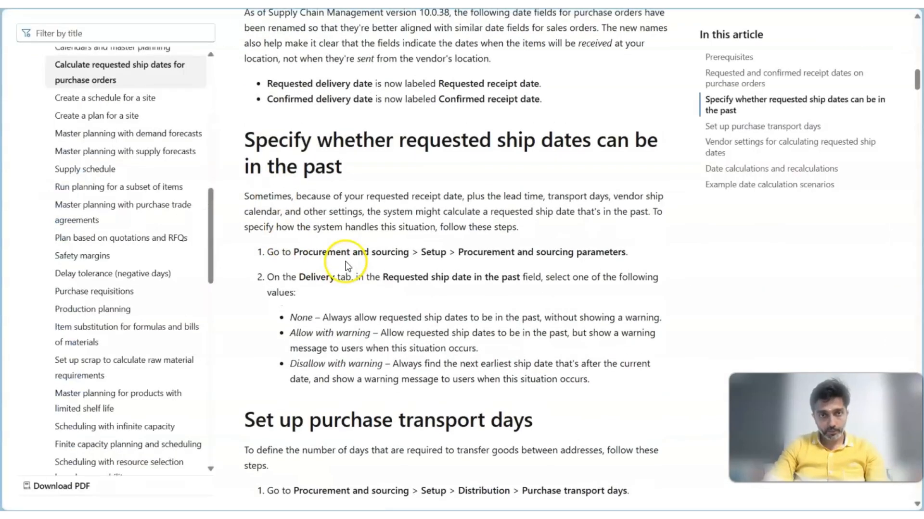
scroll(345, 261, down, 2)
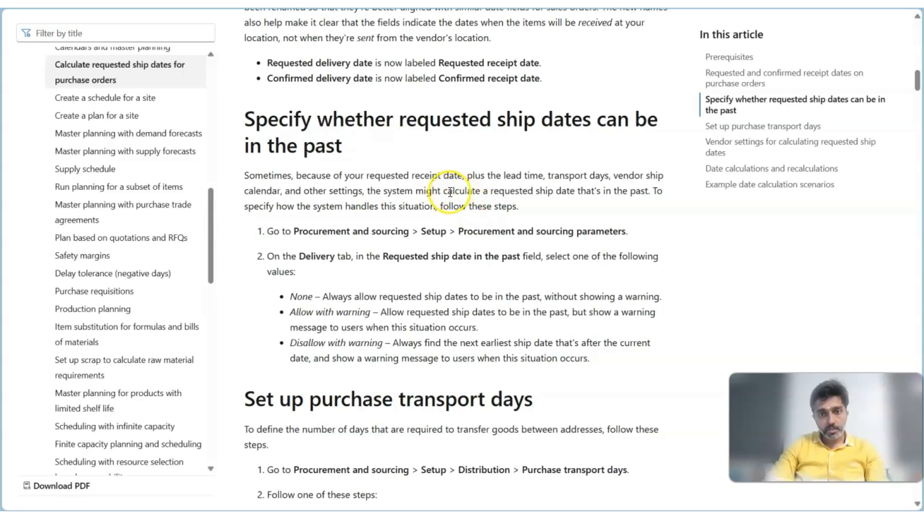
drag(384, 192, 651, 198)
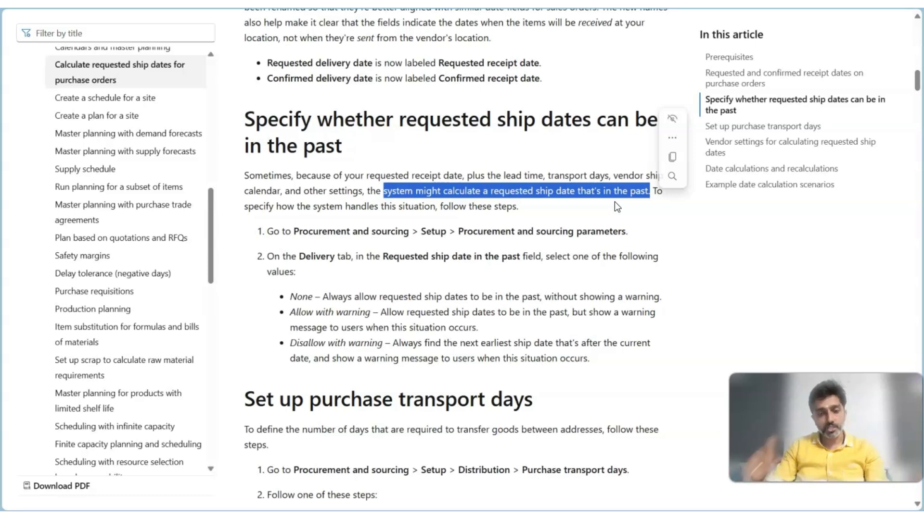
click(486, 307)
- Read the article's sections on transport days, calendar effects, calculation examples and recalculations for updated orders
scroll(486, 307, down, 15)
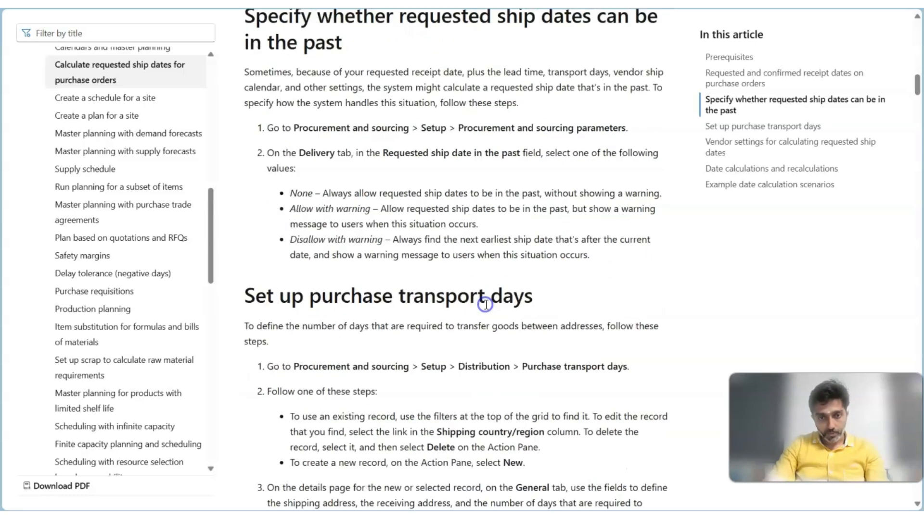
scroll(486, 308, down, 15)
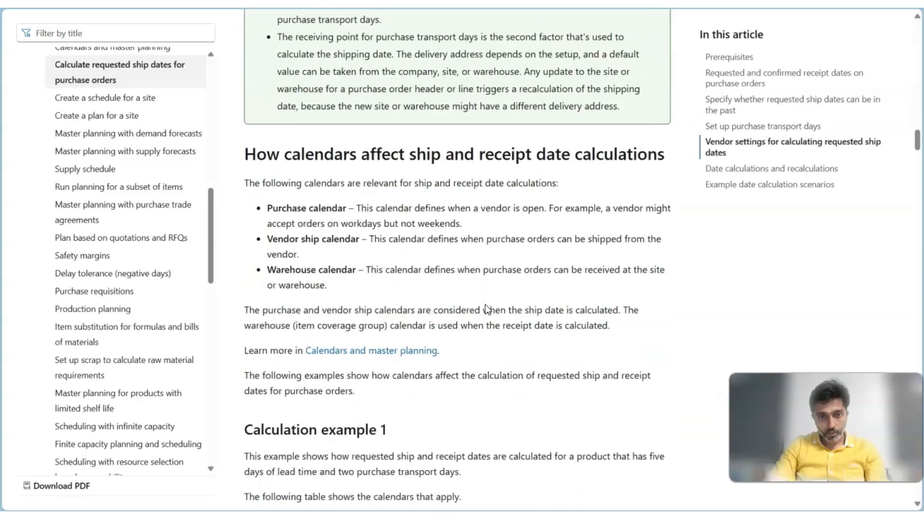
scroll(486, 307, up, 3)
scroll(485, 308, up, 3)
scroll(485, 308, down, 20)
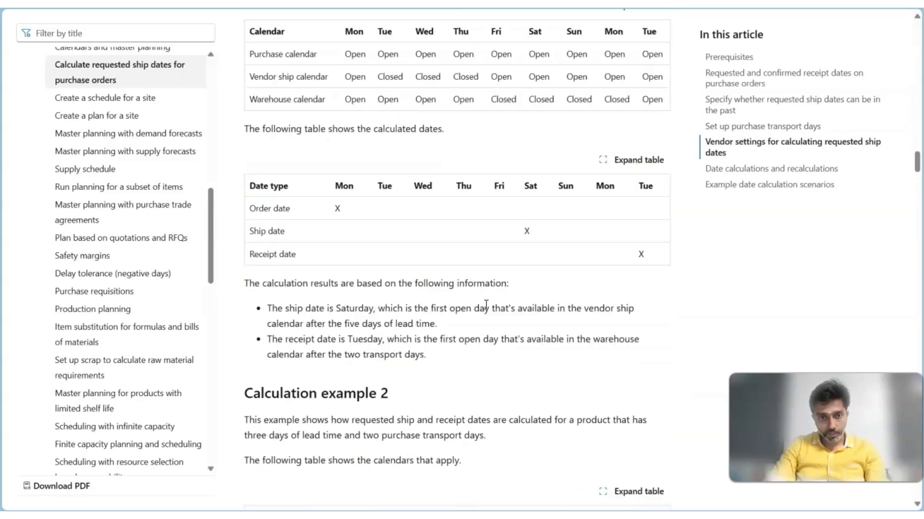
scroll(486, 304, down, 10)
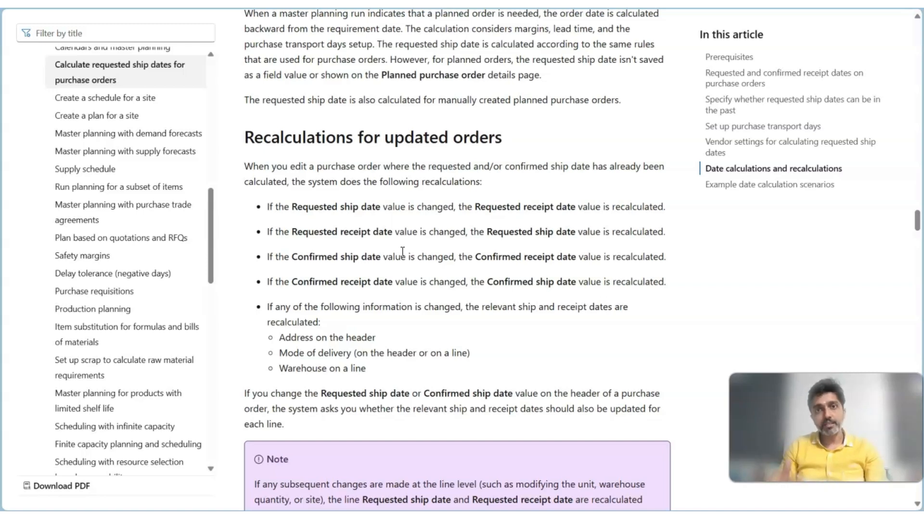
- Return to the article's section on past ship dates and review the None, Allow with warning and Disallow with warning options
scroll(403, 252, up, 20)
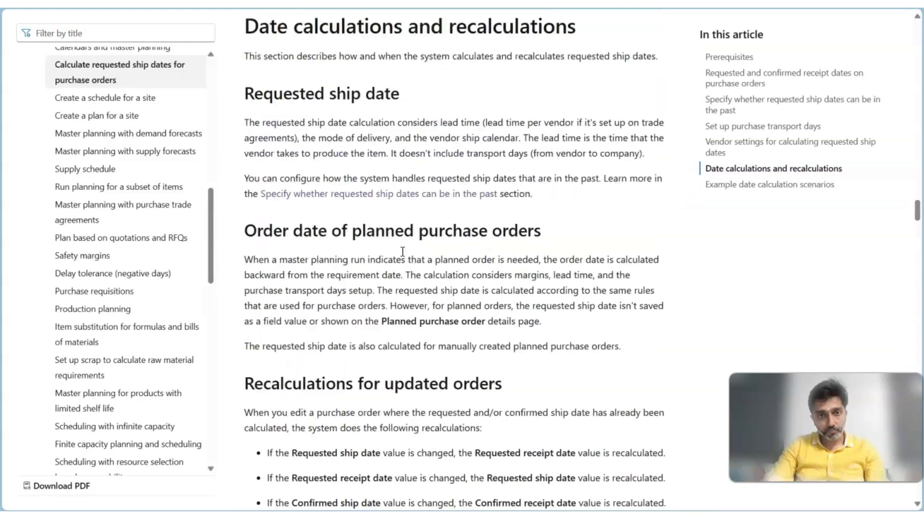
scroll(401, 252, up, 20)
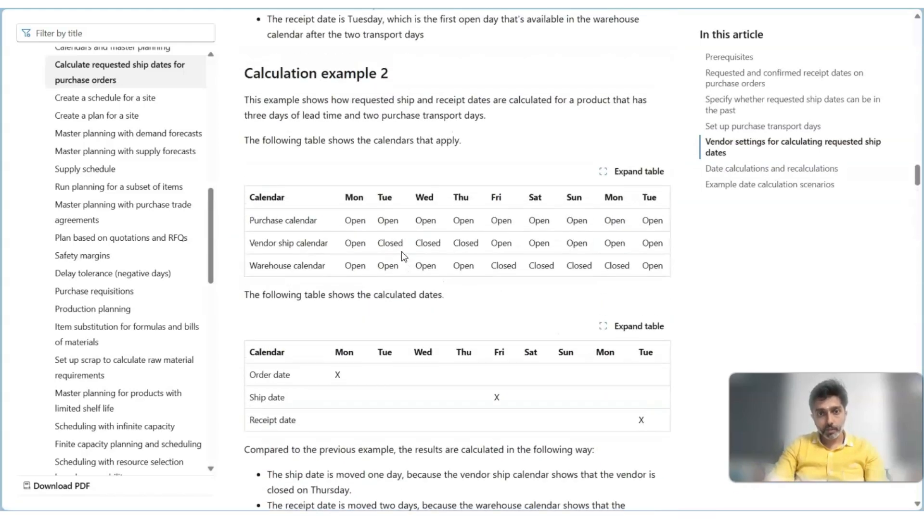
scroll(401, 252, up, 20)
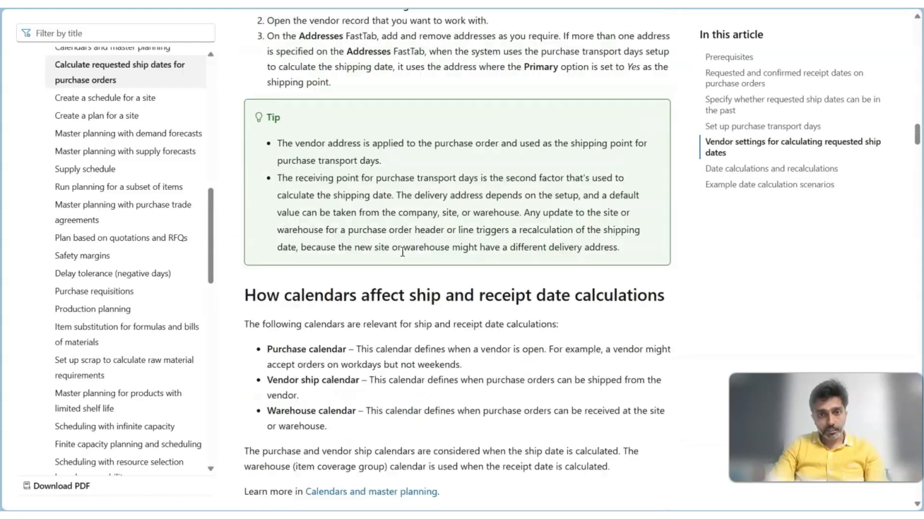
scroll(402, 252, up, 20)
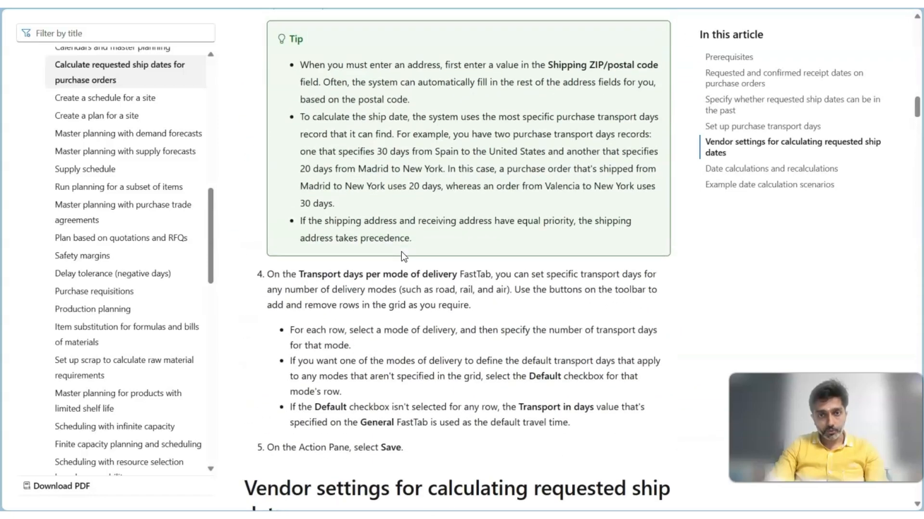
scroll(402, 251, up, 3)
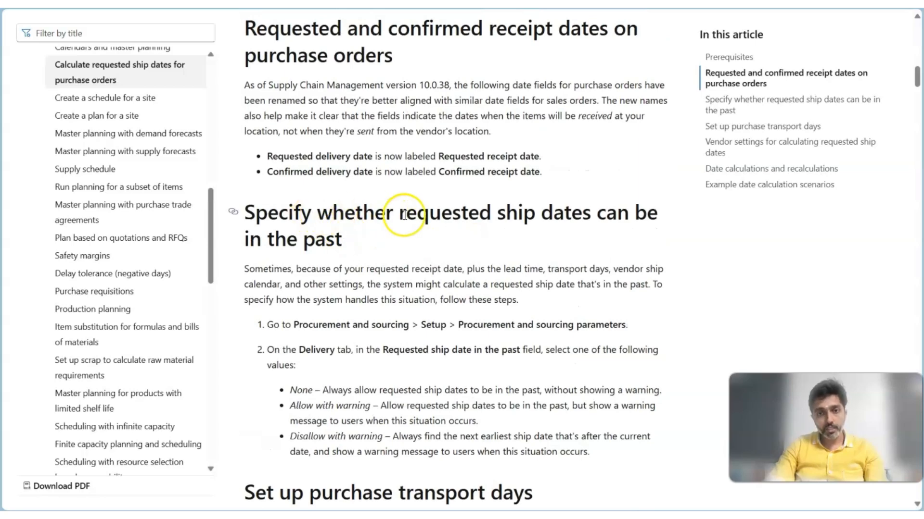
scroll(279, 249, down, 5)
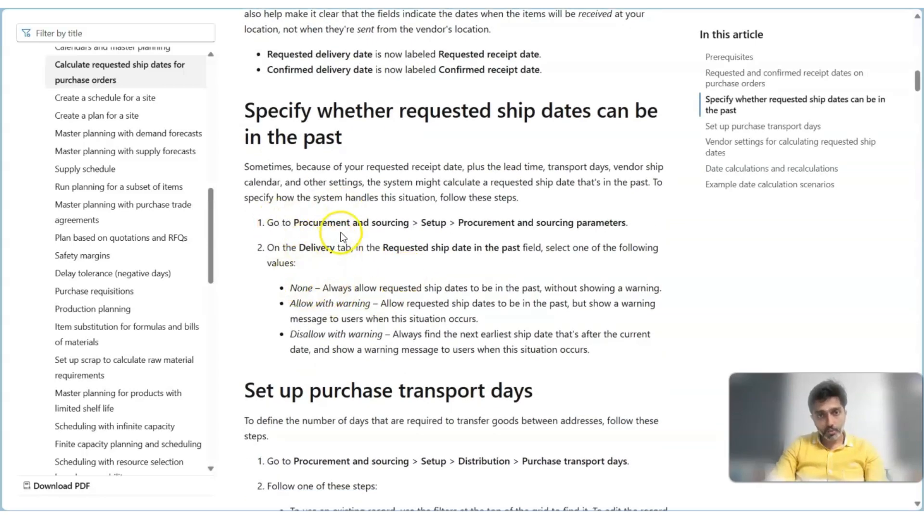
- Switch back to Finance and Operations and open the Delivery settings of the Procurement and sourcing parameters
key(alt+Tab)
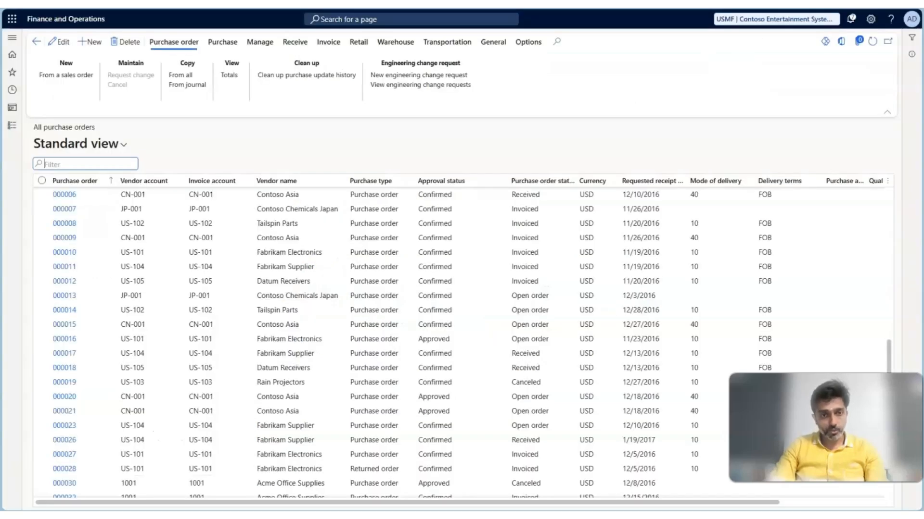
click(12, 125)
scroll(49, 155, down, 3)
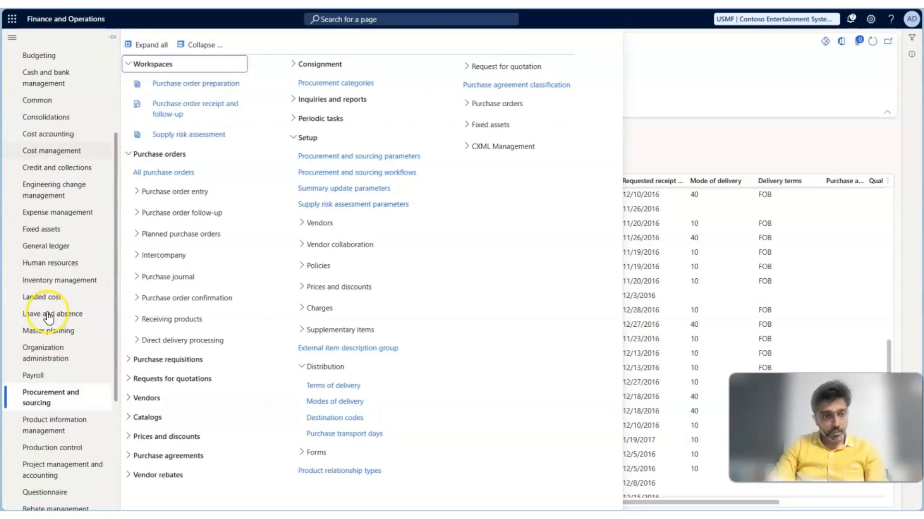
click(375, 158)
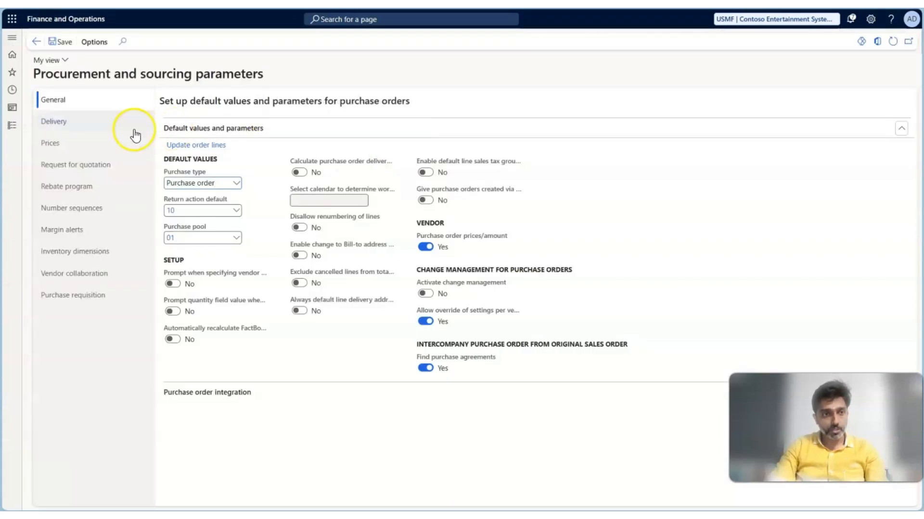
click(100, 129)
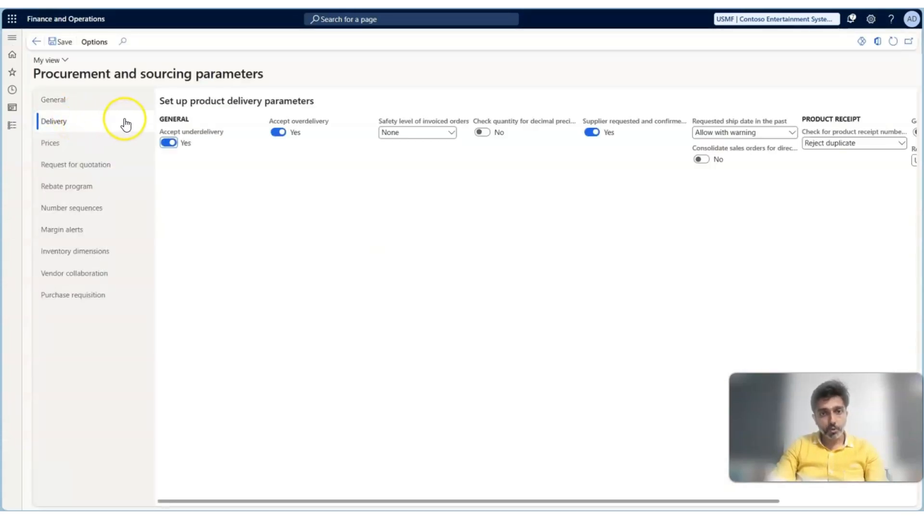
- Examine the description and available options of the Requested ship date in the past parameter, leaving the selection as it is
mouse_move(616, 125)
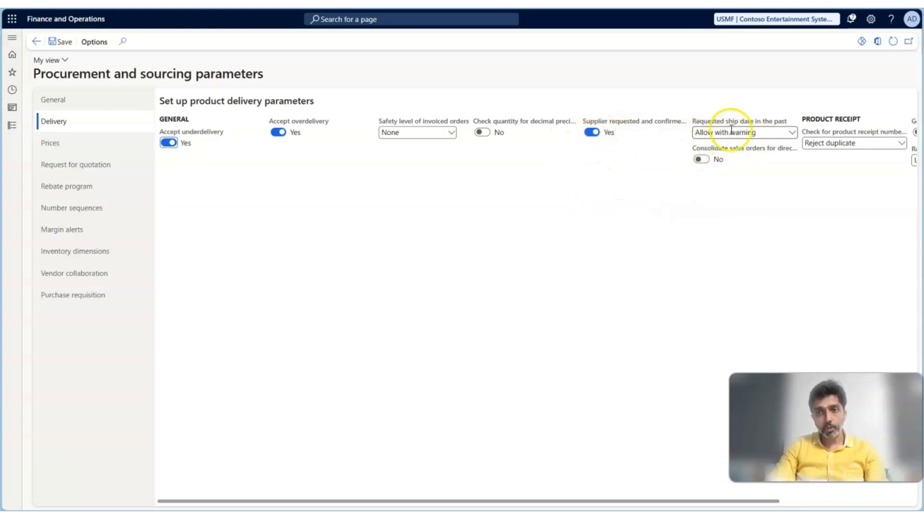
mouse_move(701, 124)
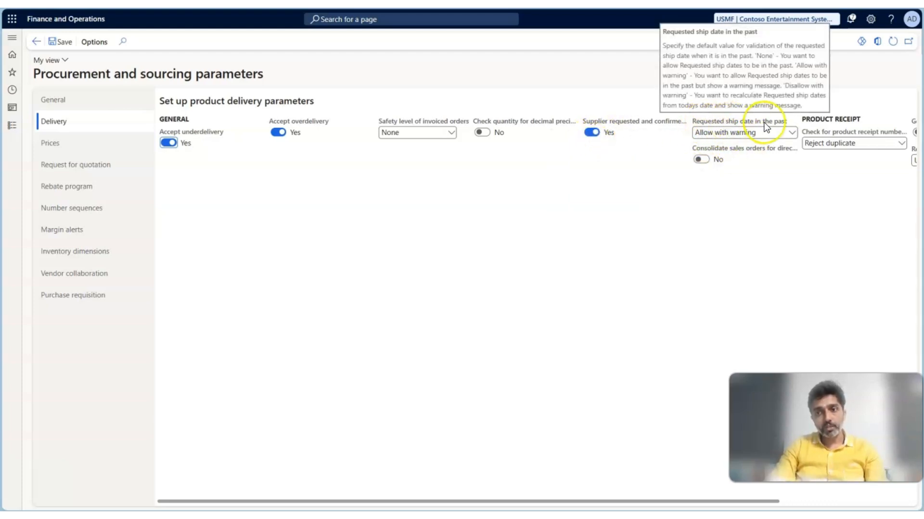
click(792, 133)
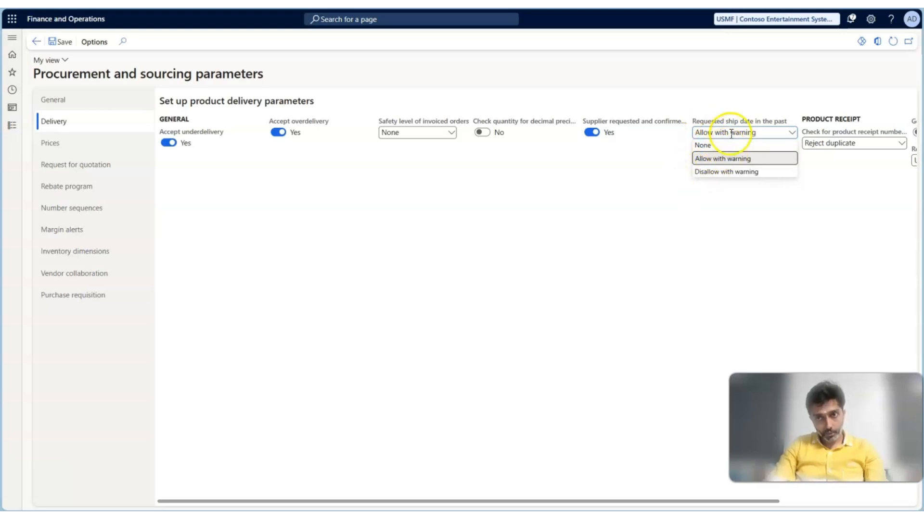
click(658, 179)
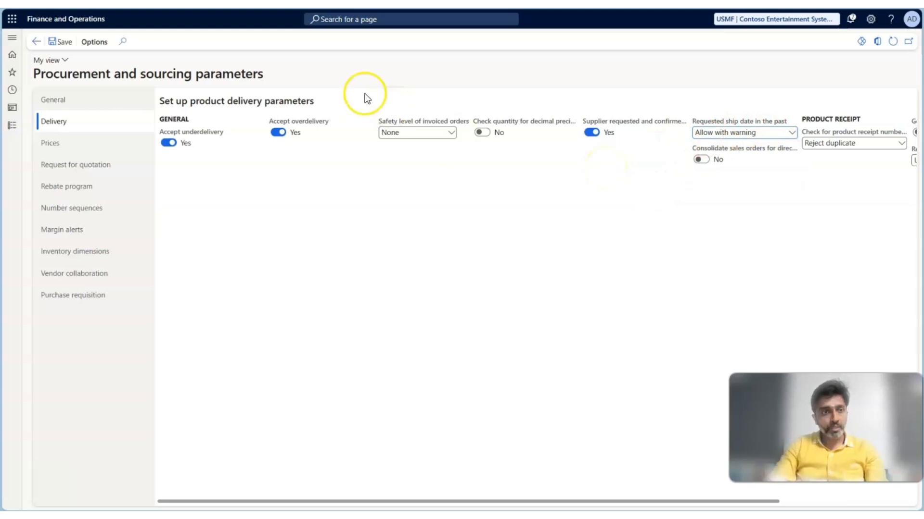
- Start a new purchase order from the list of all purchase orders, with Acme Office Supplies as the vendor
click(13, 126)
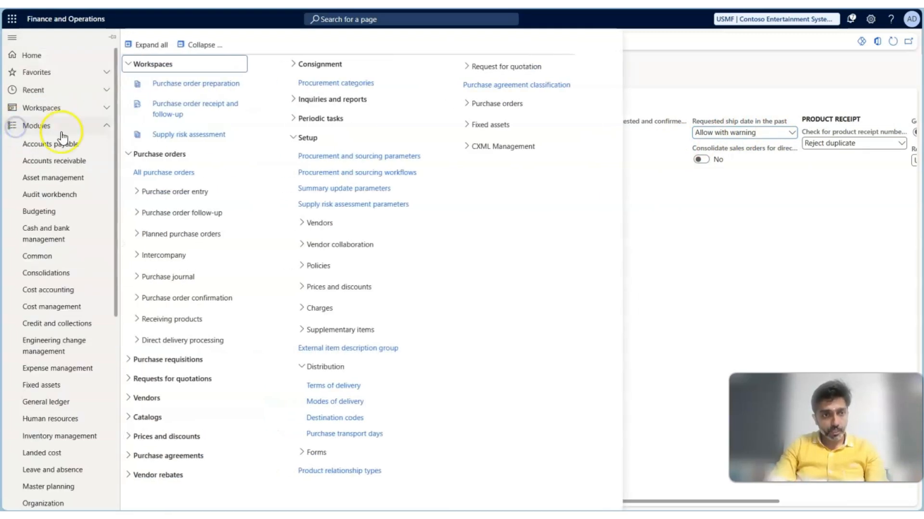
click(159, 171)
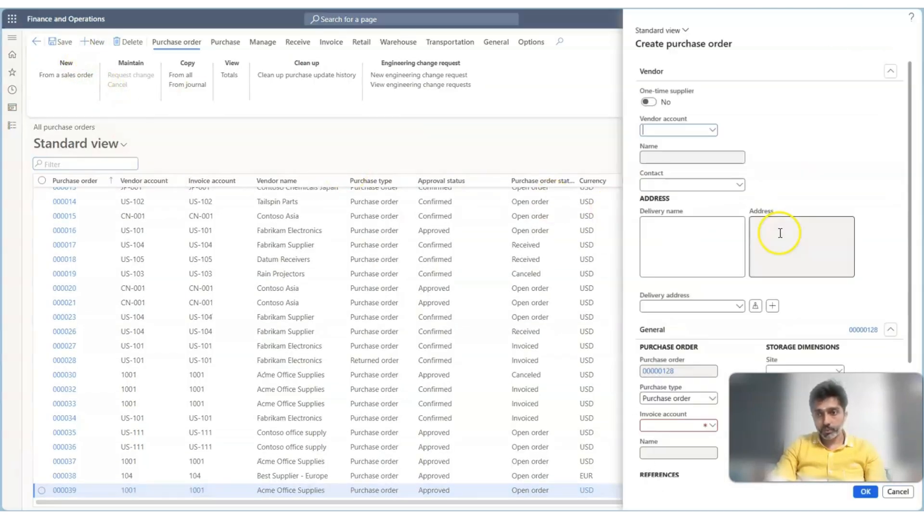
click(712, 119)
click(354, 146)
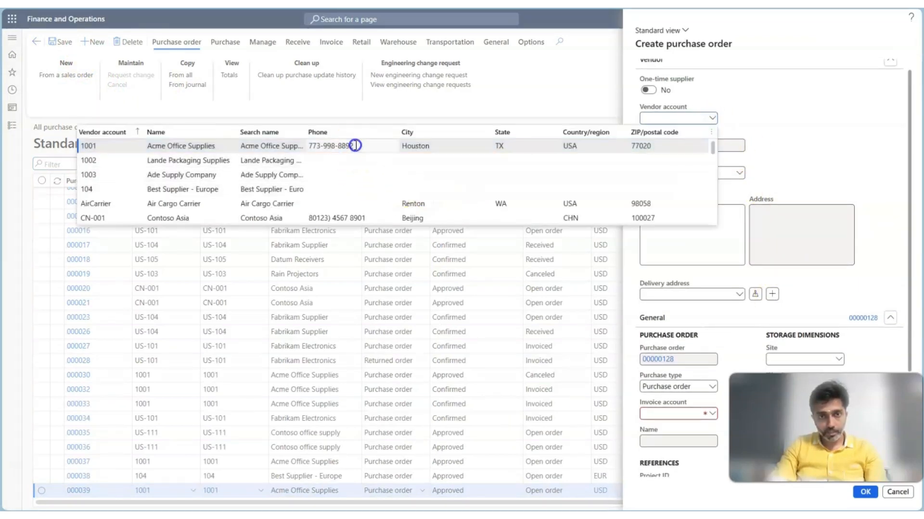
- Set the warehouse of the new purchase order to 11
scroll(827, 297, down, 3)
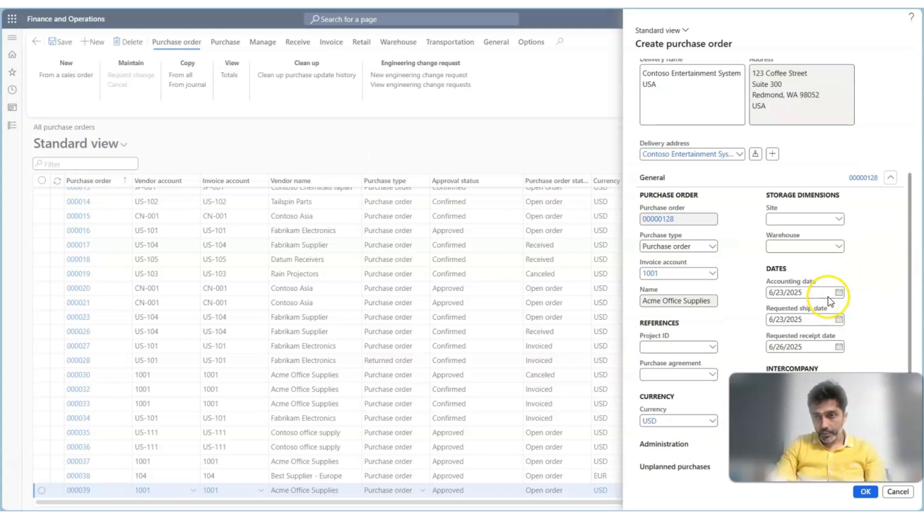
click(784, 247)
text(11)
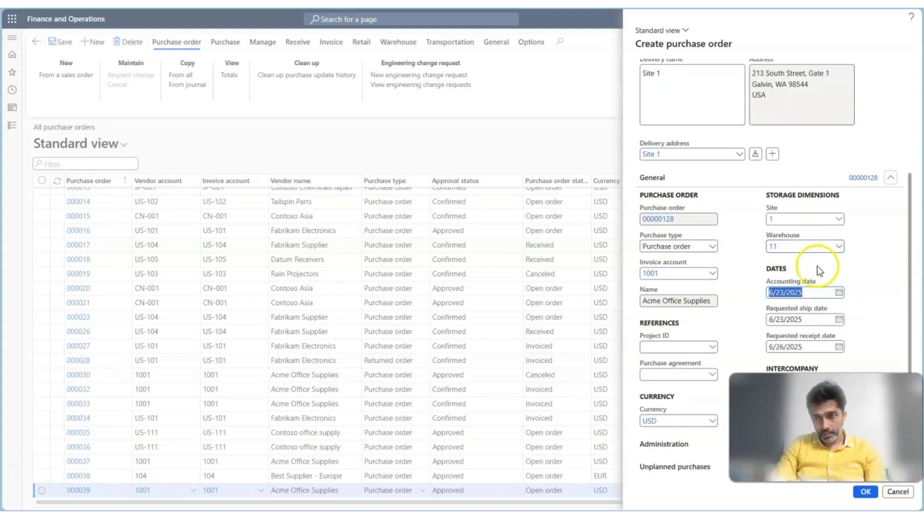
- Check the requested ship and requested receipt dates against the vendor details, keep them, and create the purchase order
click(800, 322)
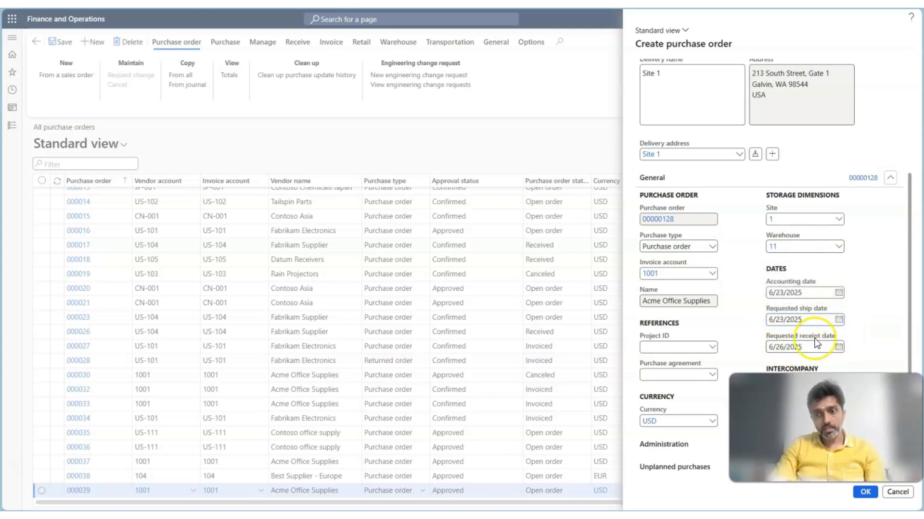
scroll(723, 212, up, 3)
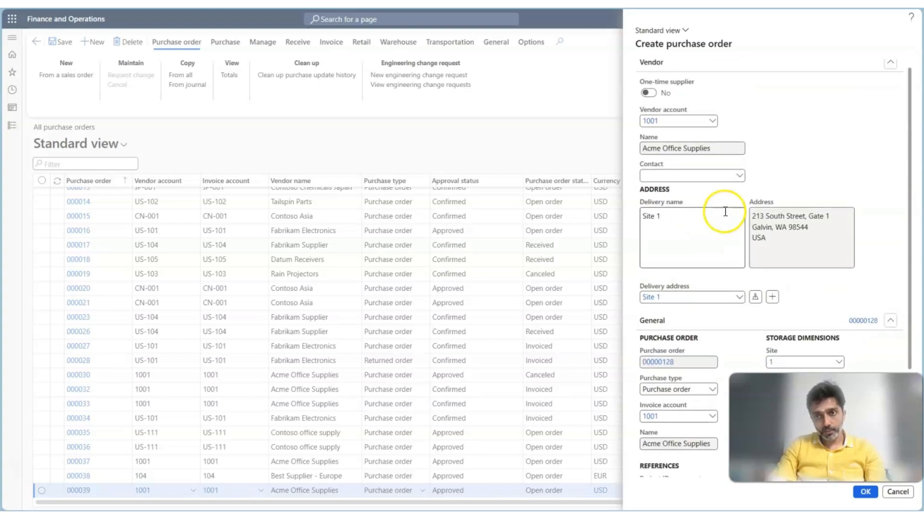
scroll(721, 245, down, 2)
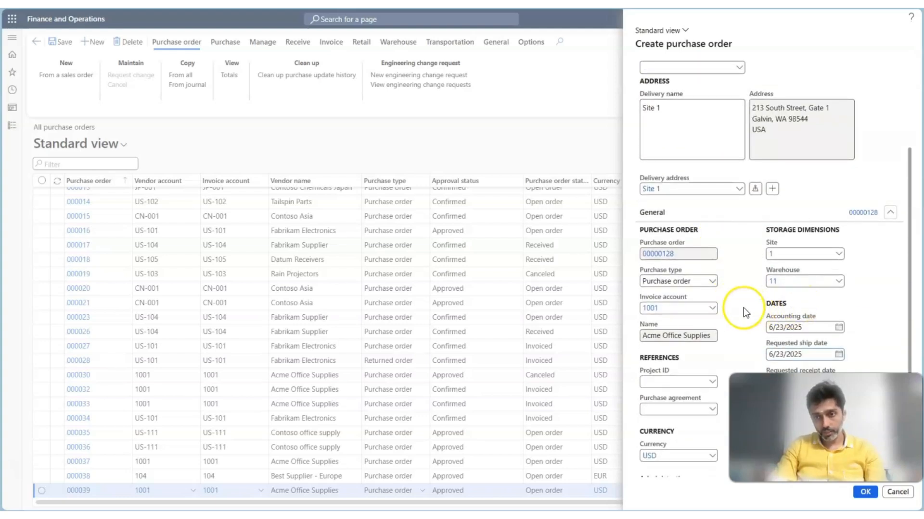
scroll(743, 307, down, 1)
click(800, 320)
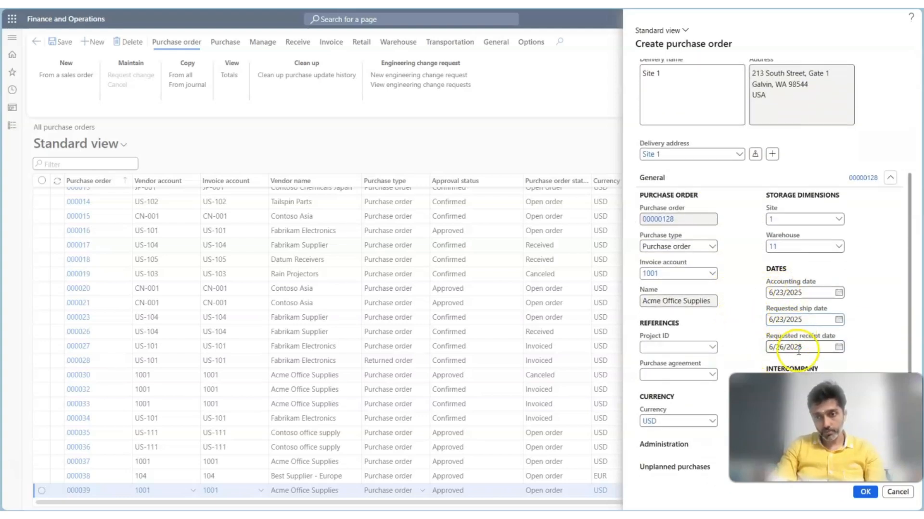
click(865, 492)
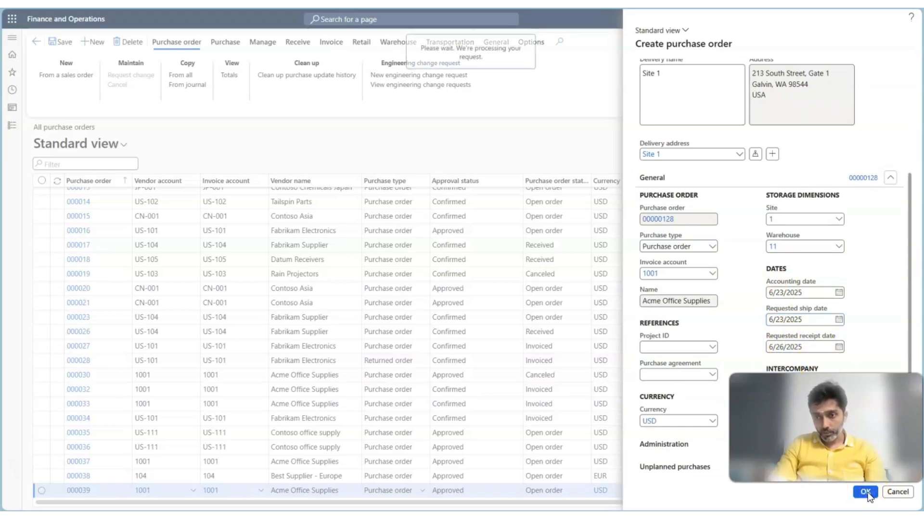
- Enter item 1000 on the first purchase order line
text(100)
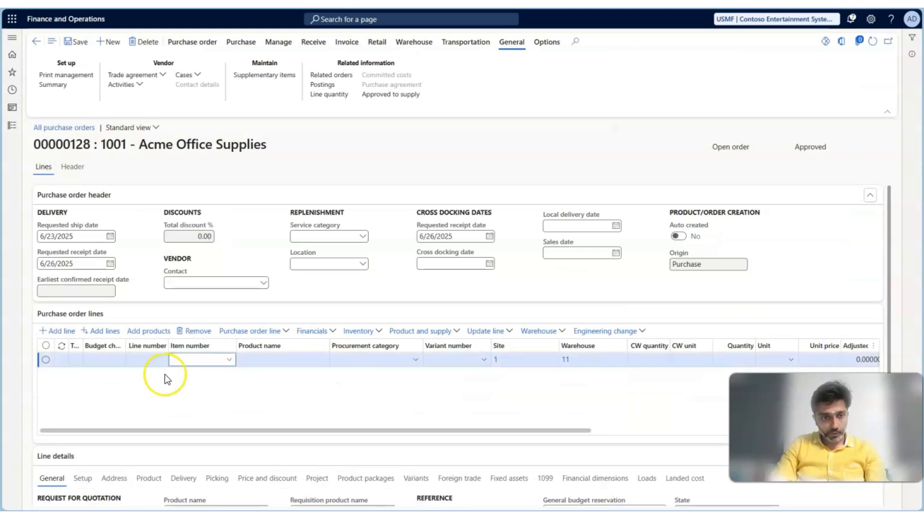
text(00)
key(Tab)
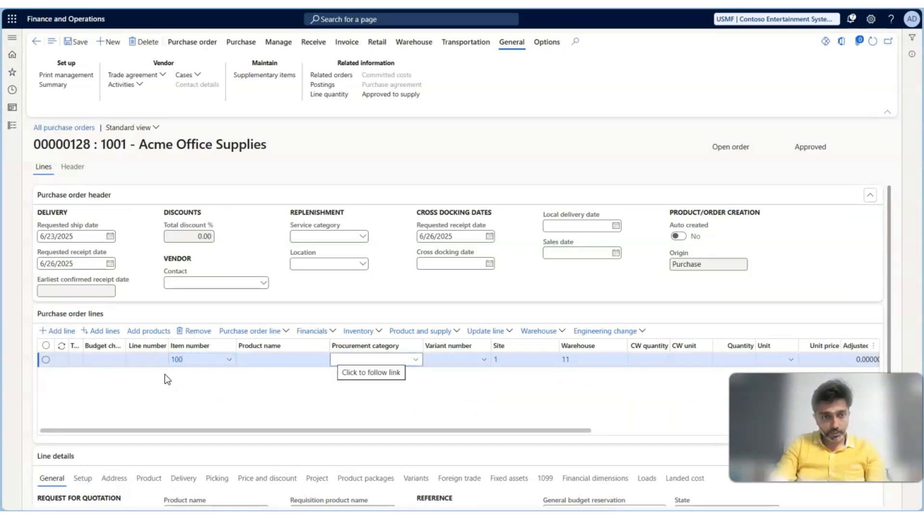
- Open the line's delivery details and compare its requested ship and receipt dates with those in the order header
scroll(248, 402, down, 3)
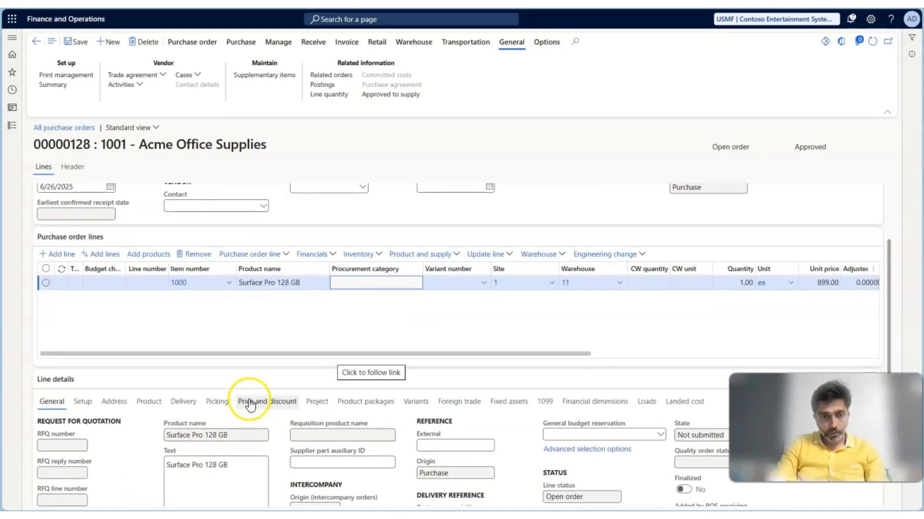
click(190, 372)
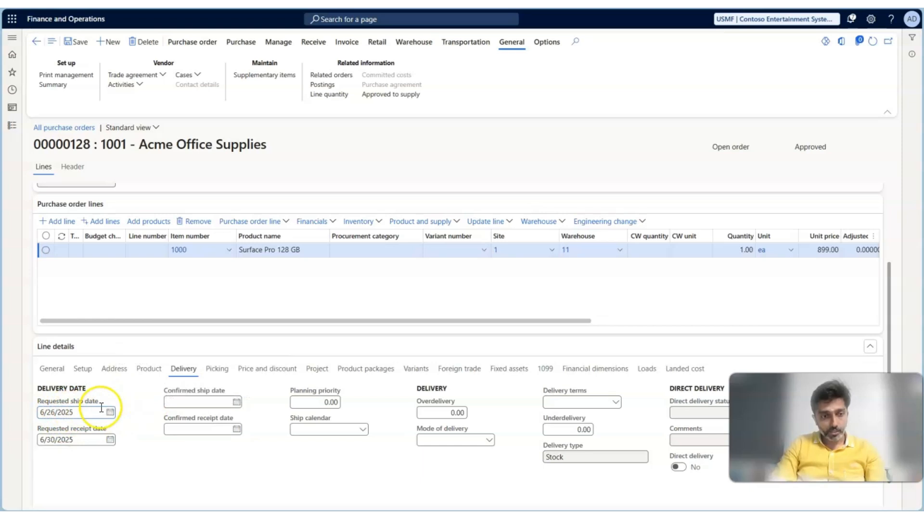
scroll(148, 382, up, 2)
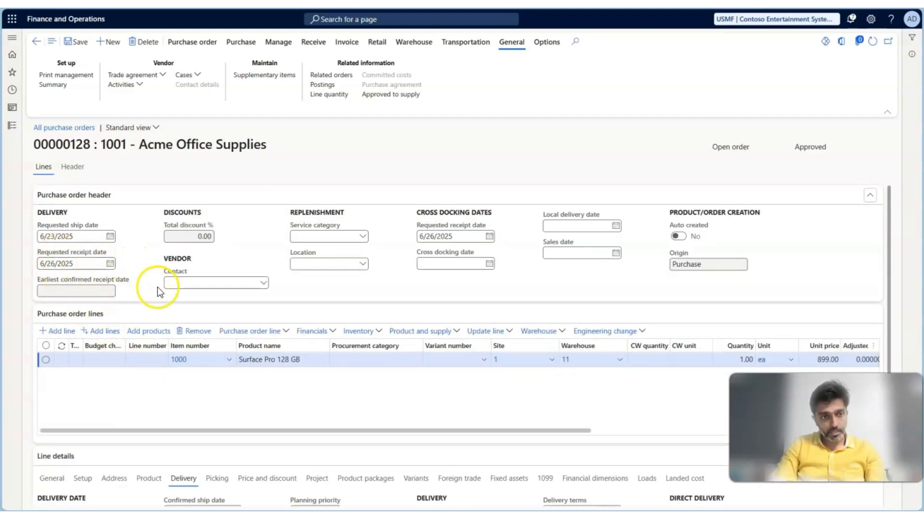
scroll(158, 287, down, 3)
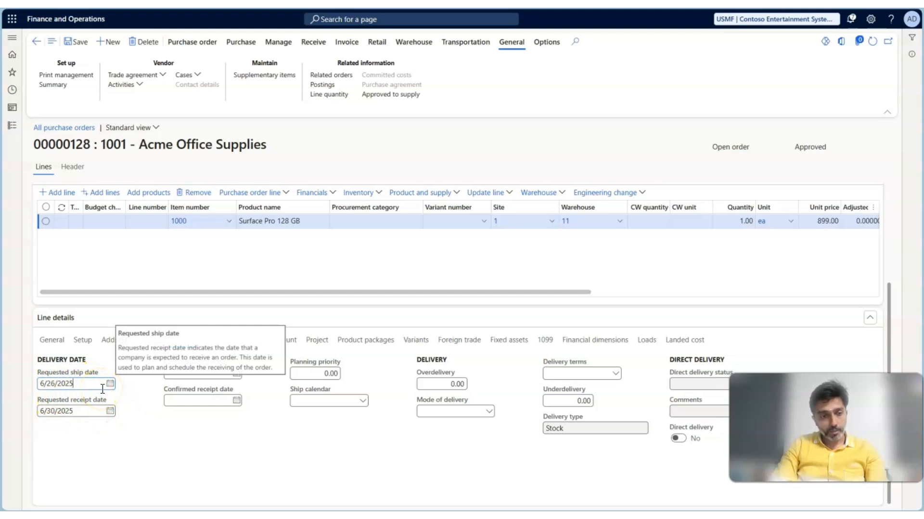
- Set the line's requested receipt date to 6/25/2025
click(63, 409)
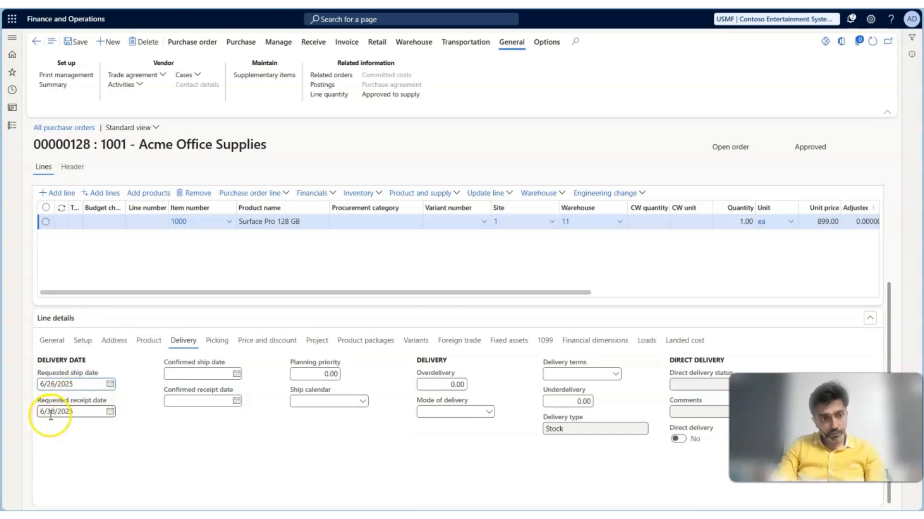
click(110, 412)
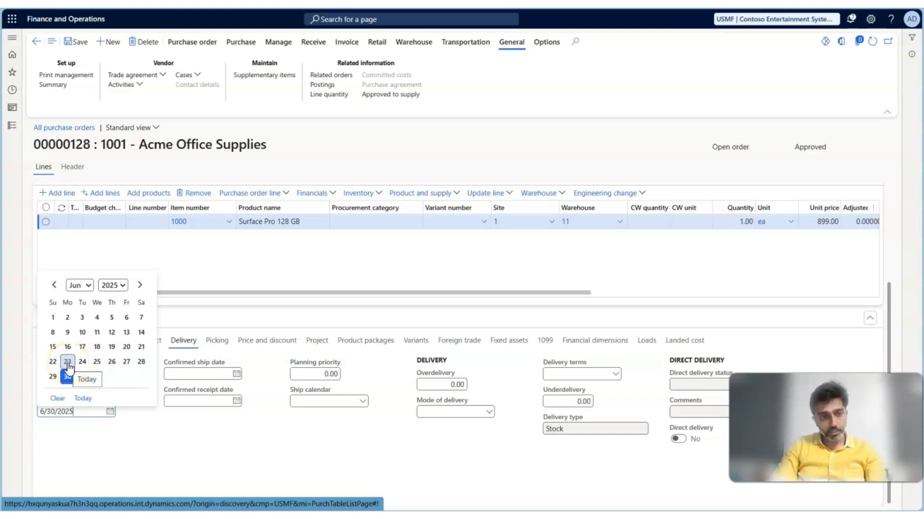
click(97, 363)
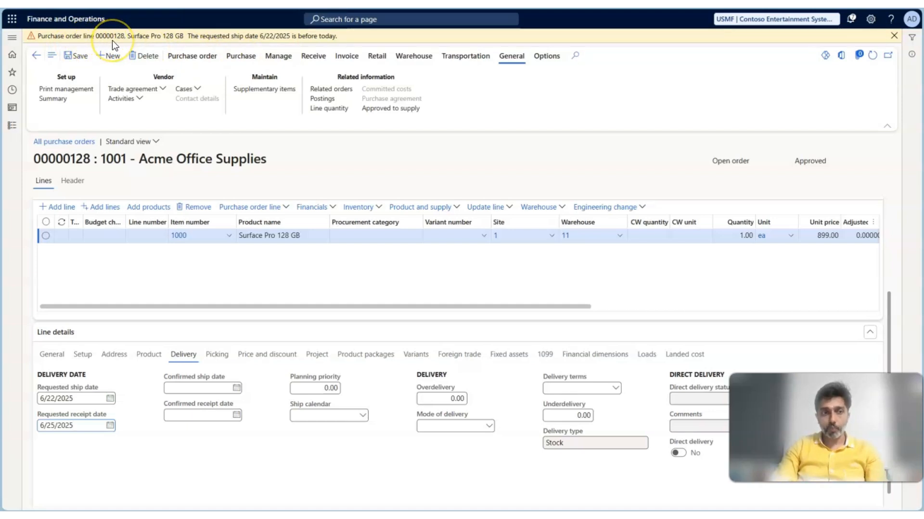
- Save the purchase order, dismissing the past ship date warnings, and confirm the order
click(894, 36)
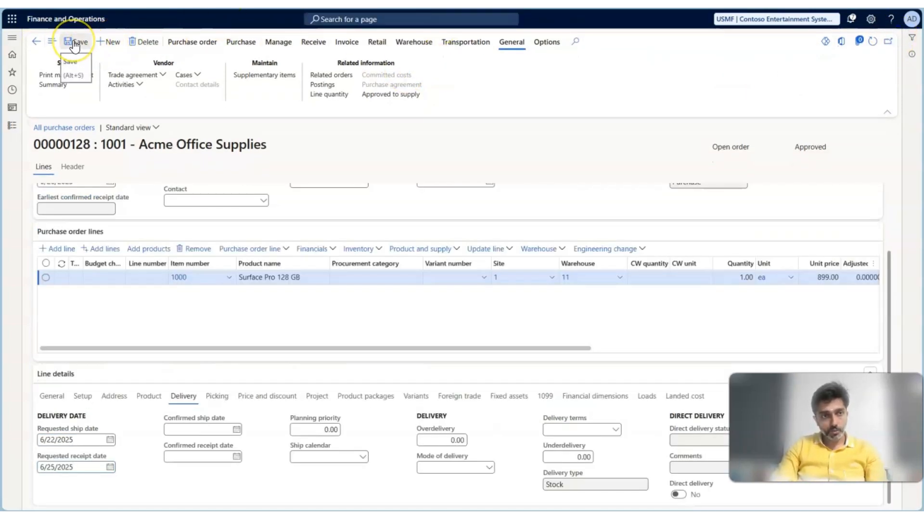
click(74, 46)
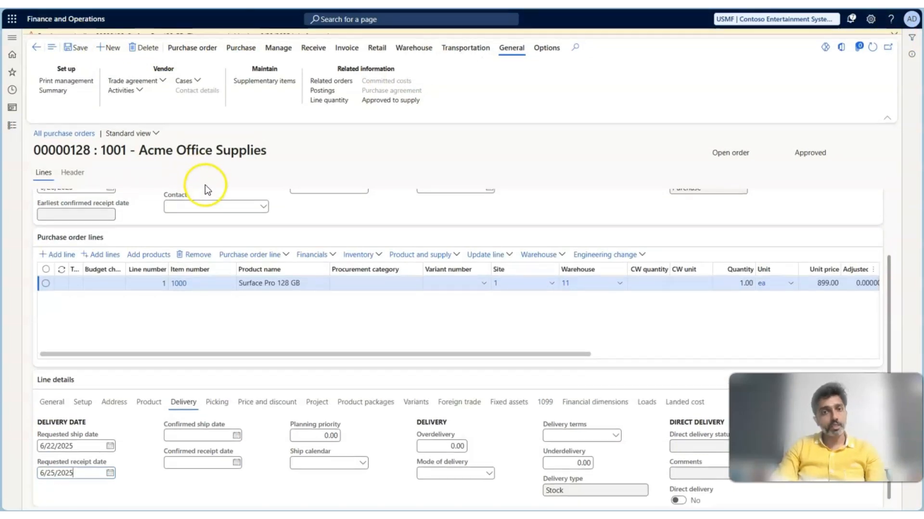
scroll(376, 215, down, 1)
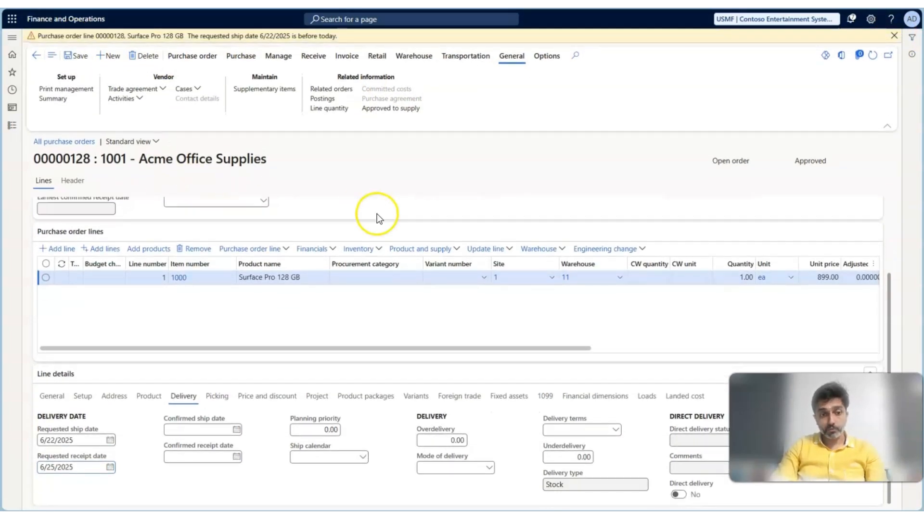
click(894, 36)
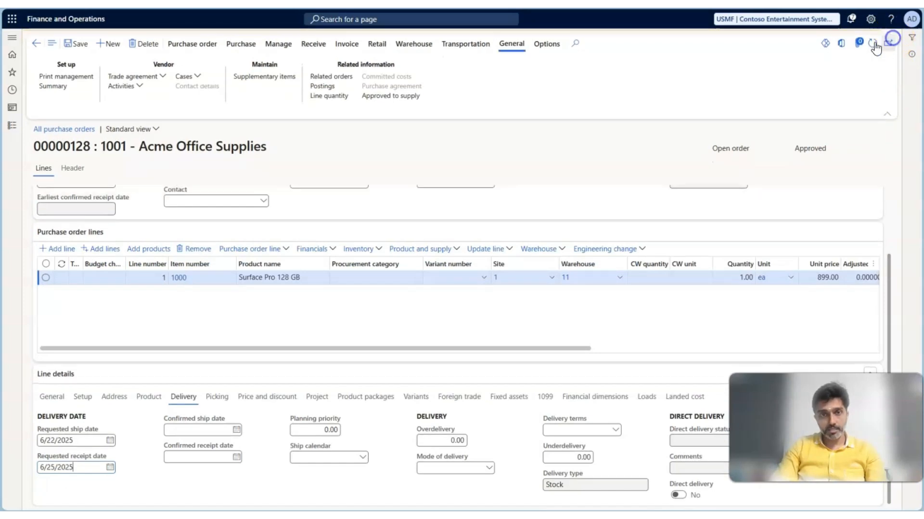
click(240, 42)
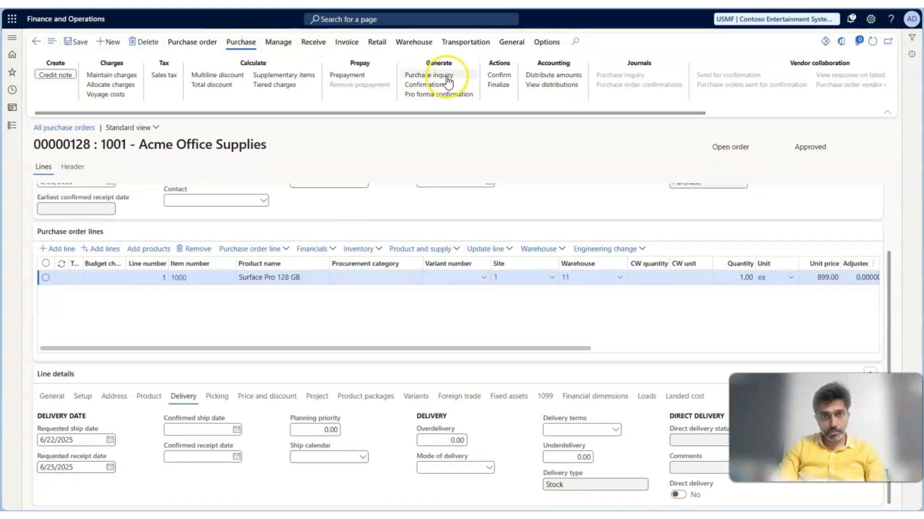
click(498, 79)
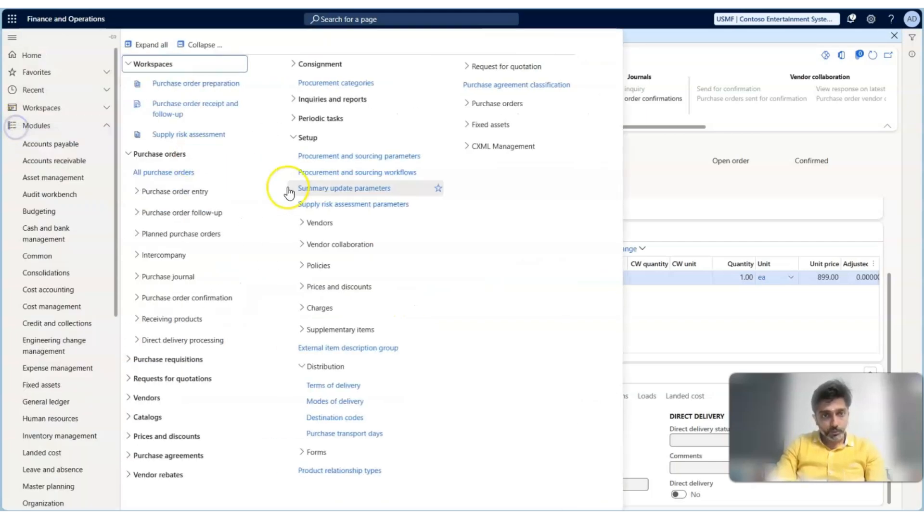
scroll(72, 342, down, 3)
scroll(74, 343, down, 3)
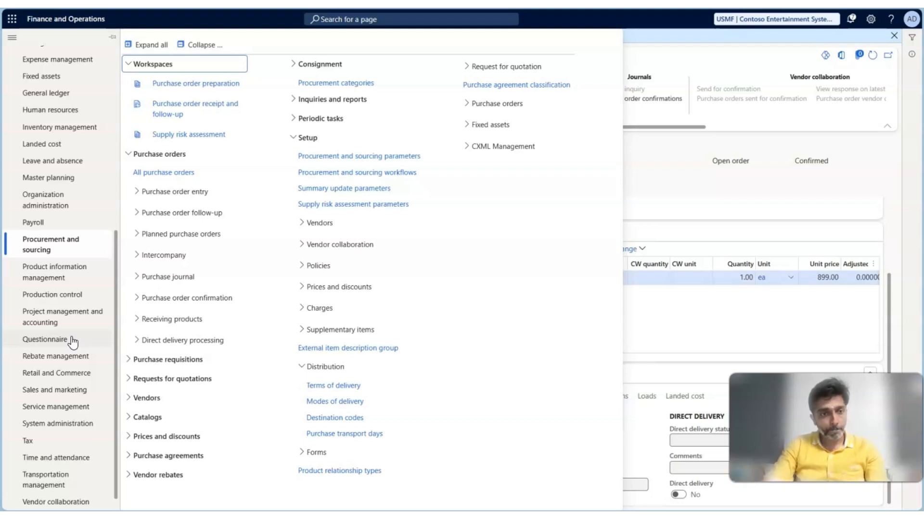
scroll(64, 370, down, 1)
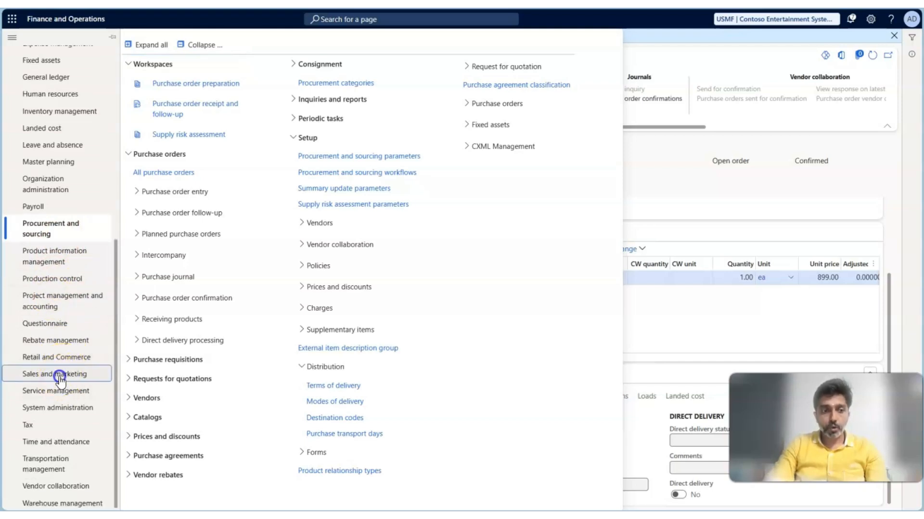
click(60, 374)
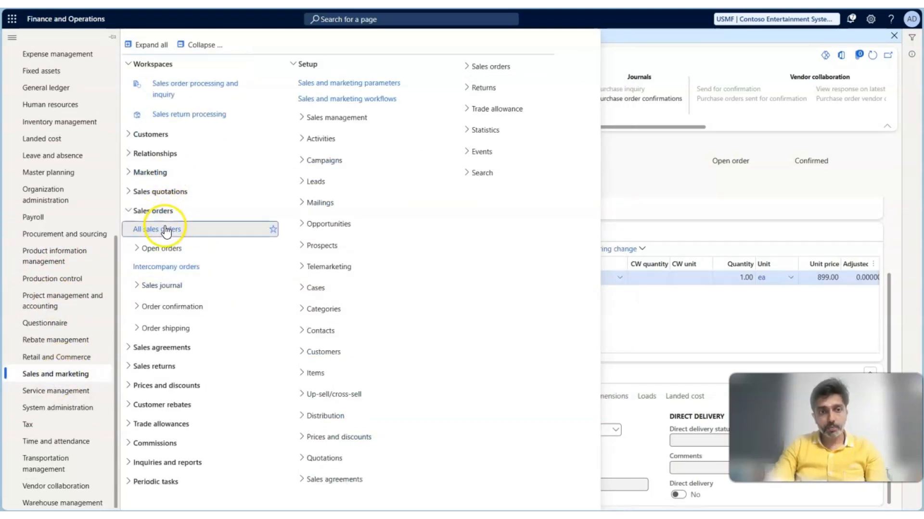
click(165, 229)
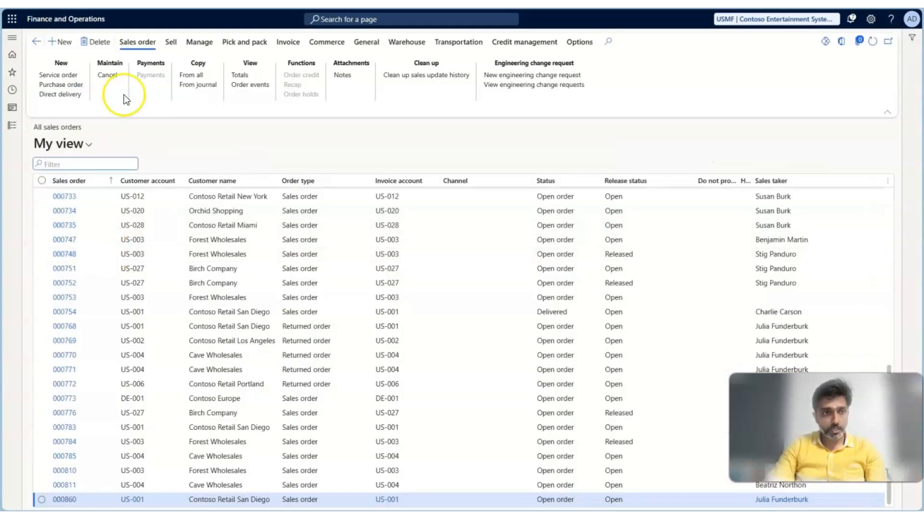
click(64, 43)
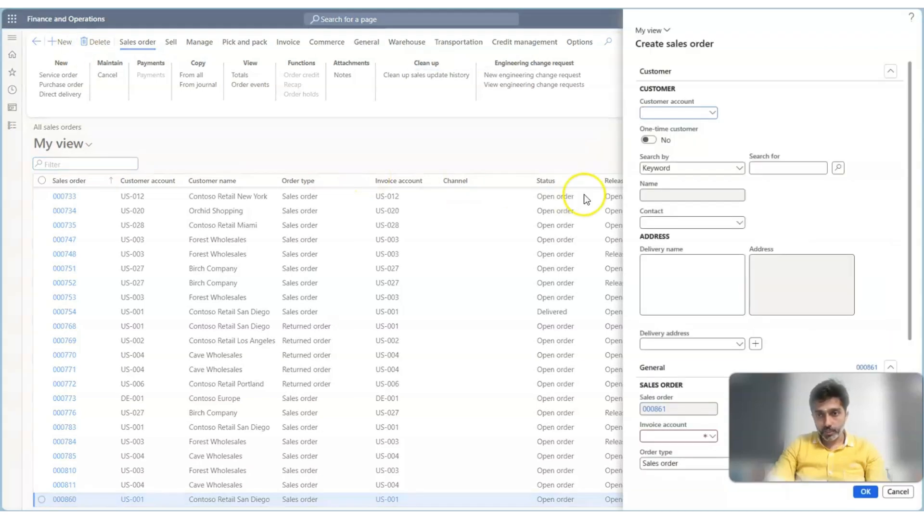
click(891, 493)
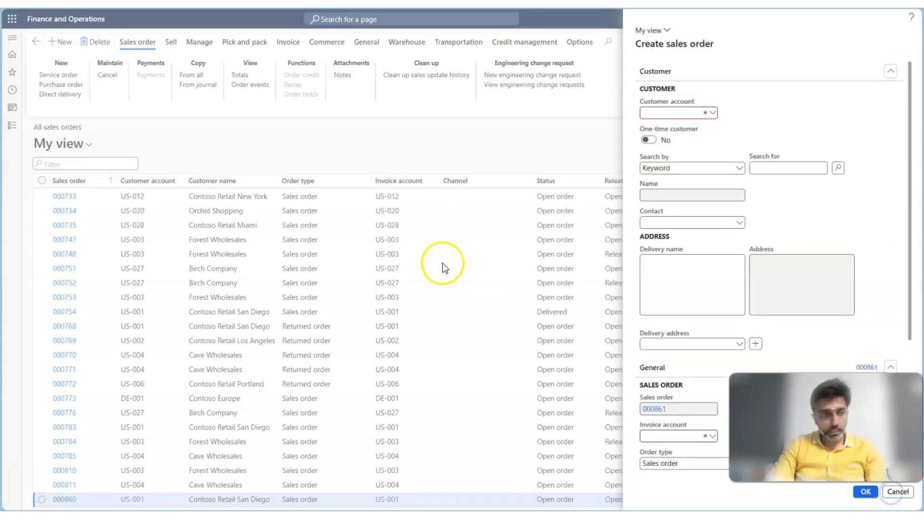
- Open the Released products list in Product information management
click(12, 125)
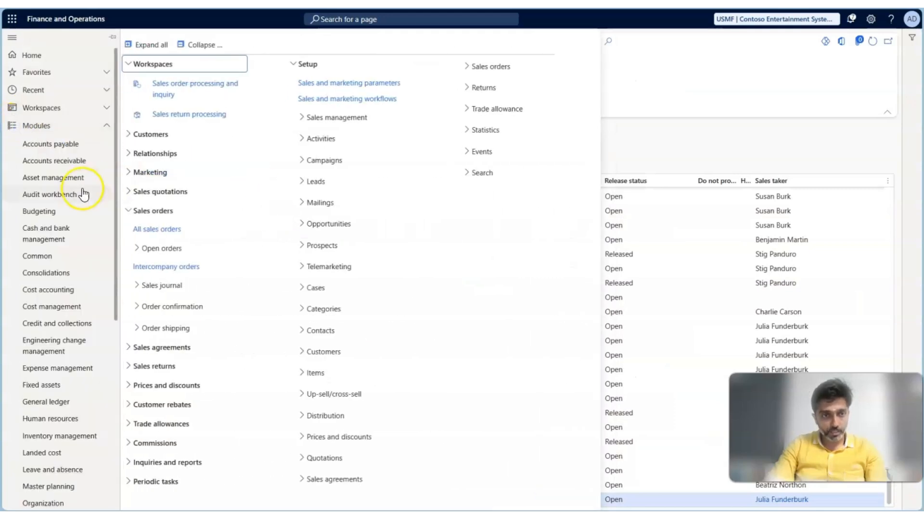
scroll(60, 269, down, 5)
scroll(60, 269, down, 3)
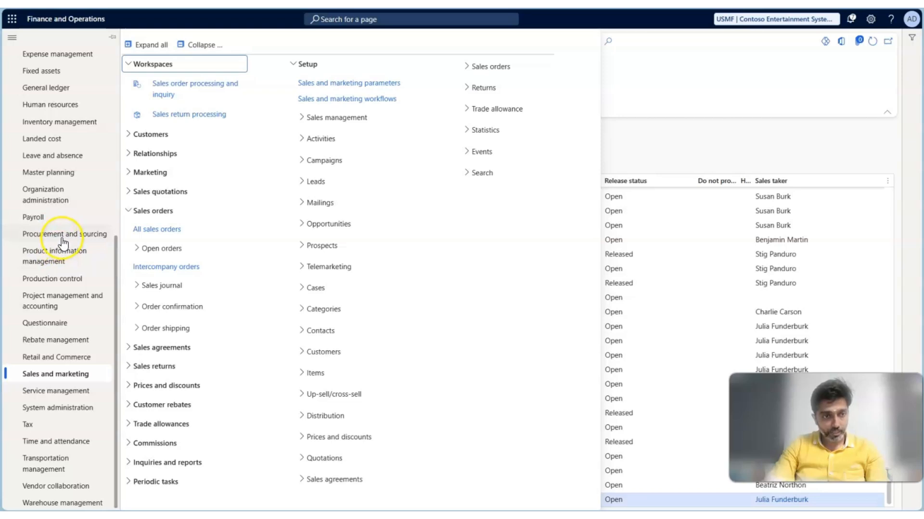
click(57, 256)
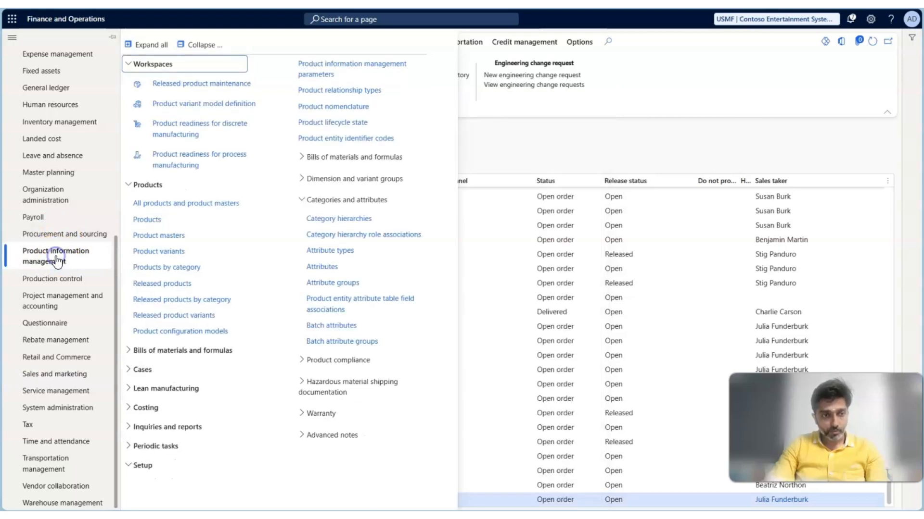
click(180, 281)
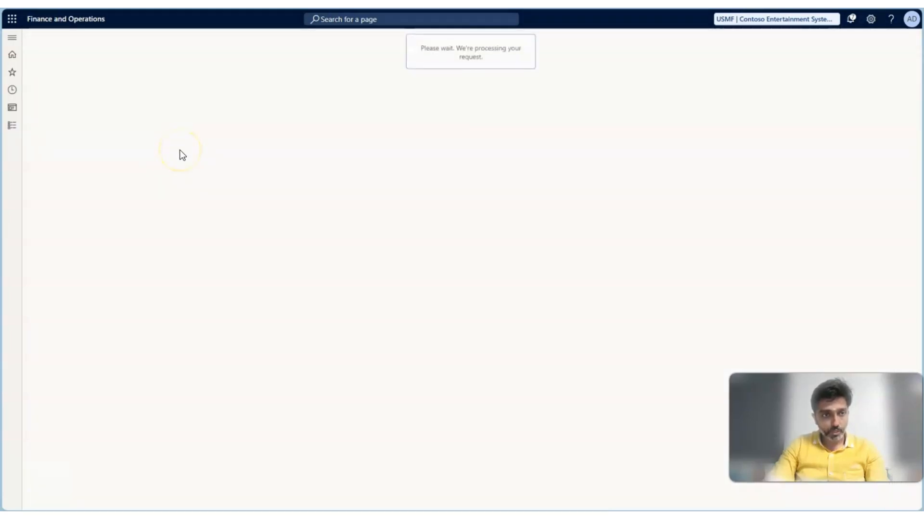
- Open the Surface Pro 128 GB released product for editing and set its purchase vendor to Acme Office Supplies
click(61, 203)
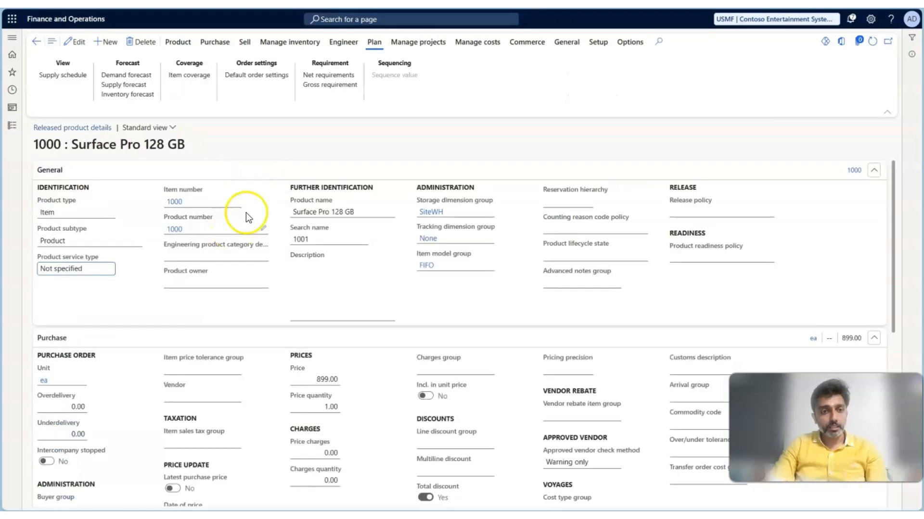
click(237, 202)
scroll(243, 297, down, 1)
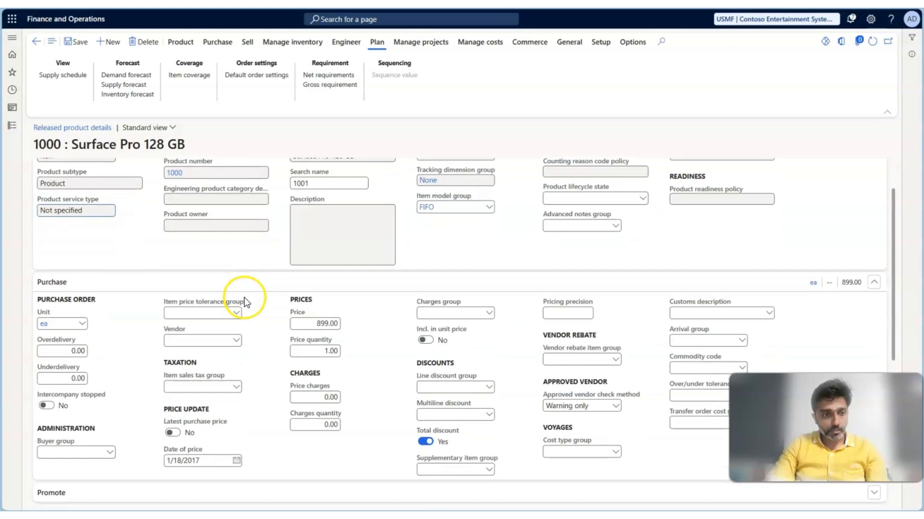
click(211, 341)
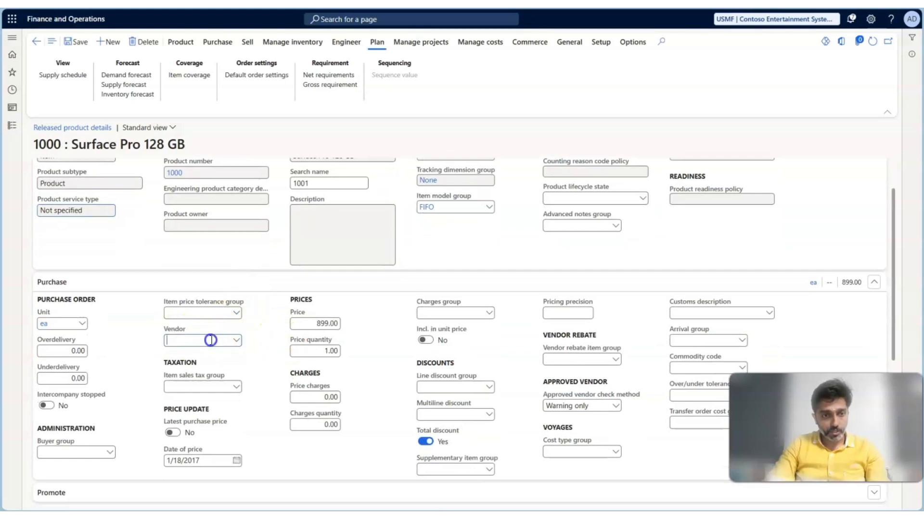
text(1001)
key(Tab)
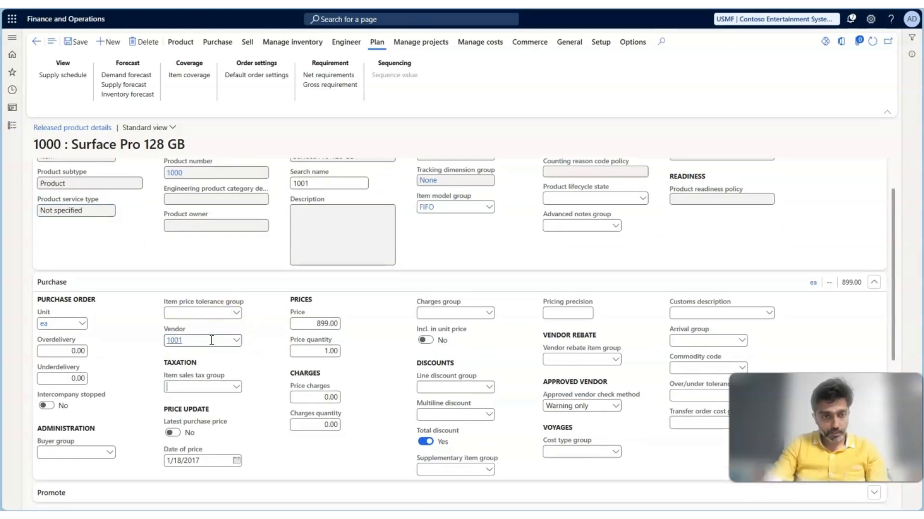
click(236, 340)
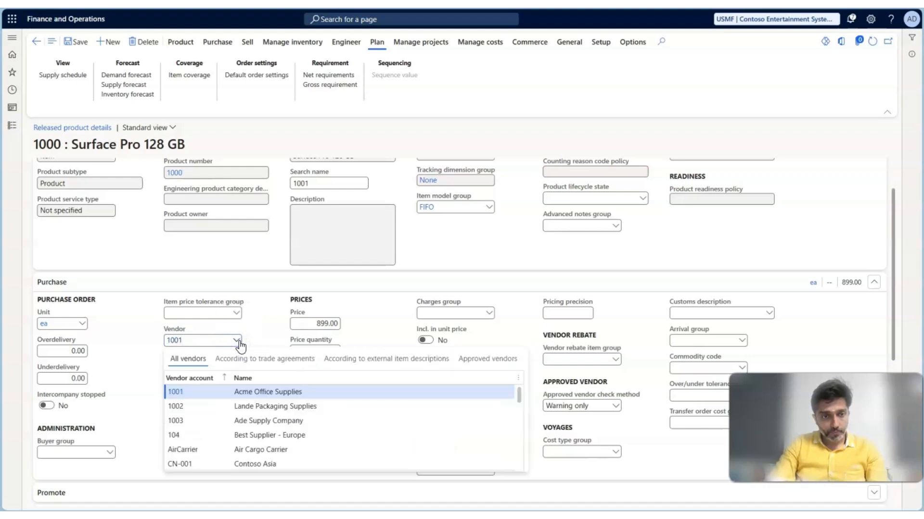
click(260, 340)
scroll(261, 360, down, 2)
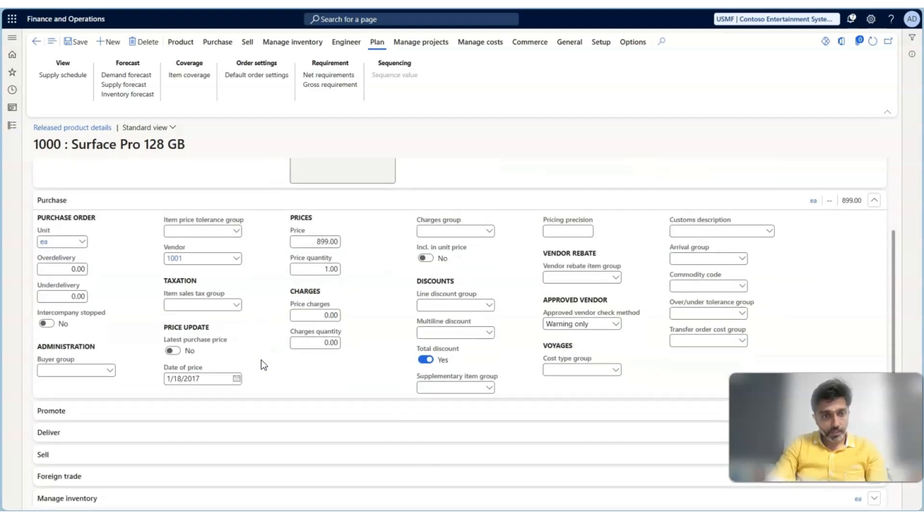
scroll(261, 360, down, 1)
click(212, 390)
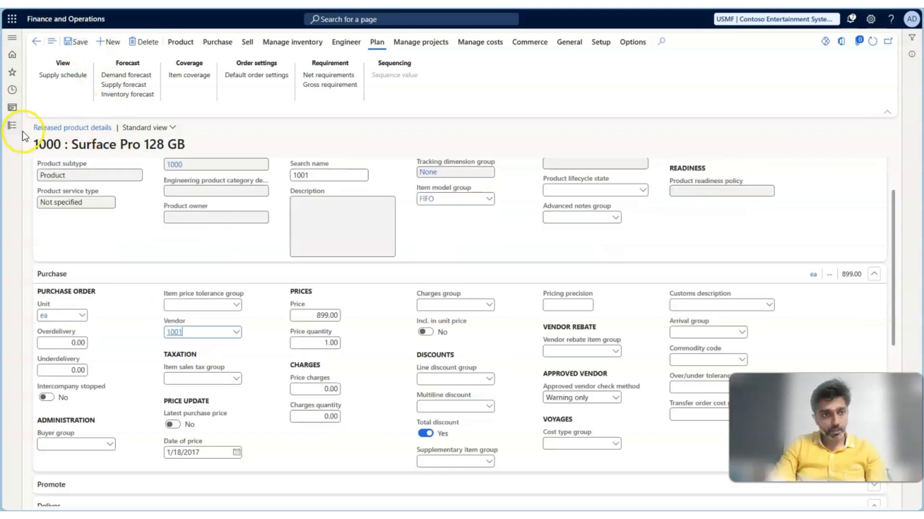
click(12, 126)
scroll(67, 327, down, 6)
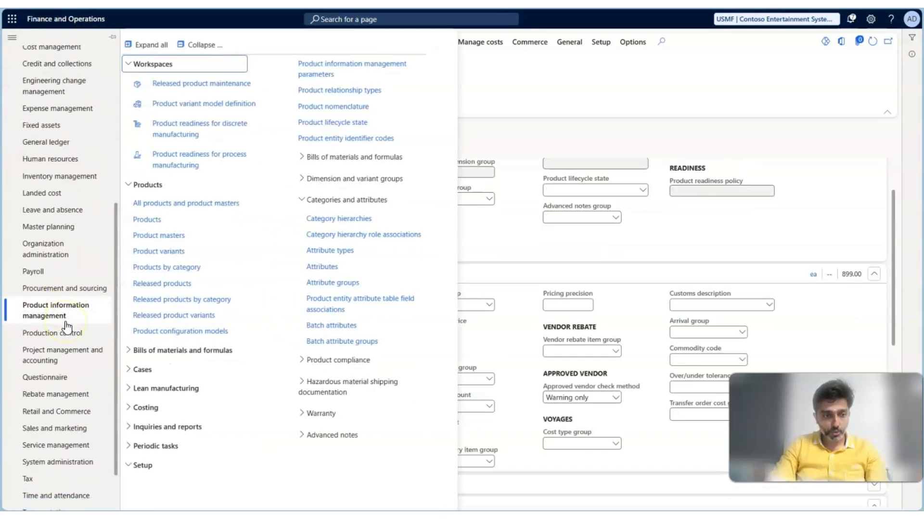
click(53, 395)
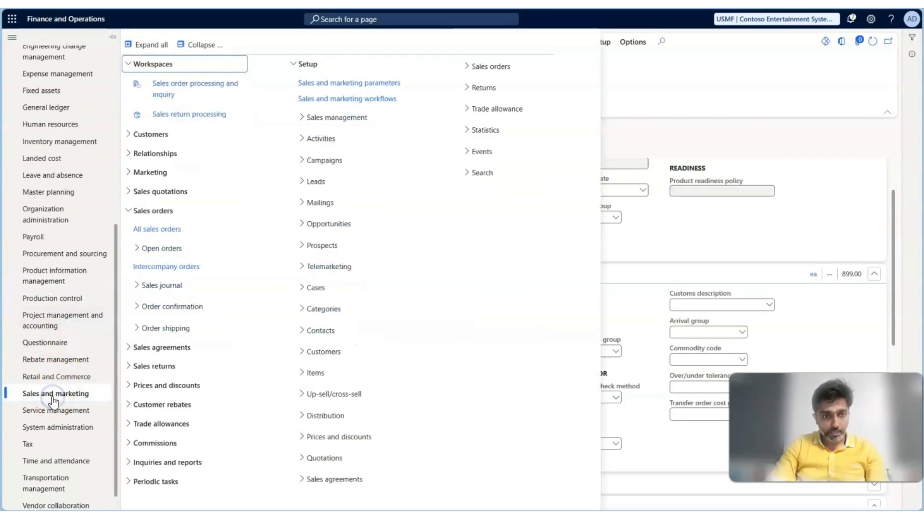
click(161, 230)
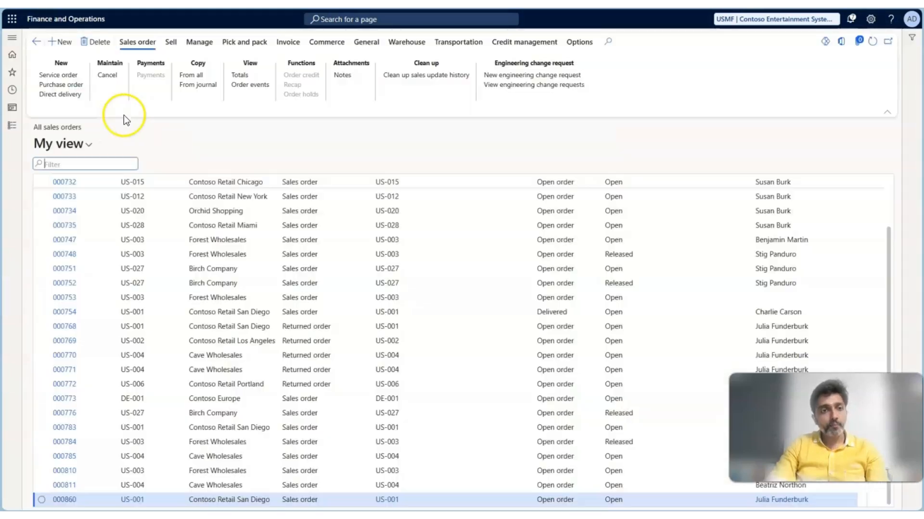
click(64, 43)
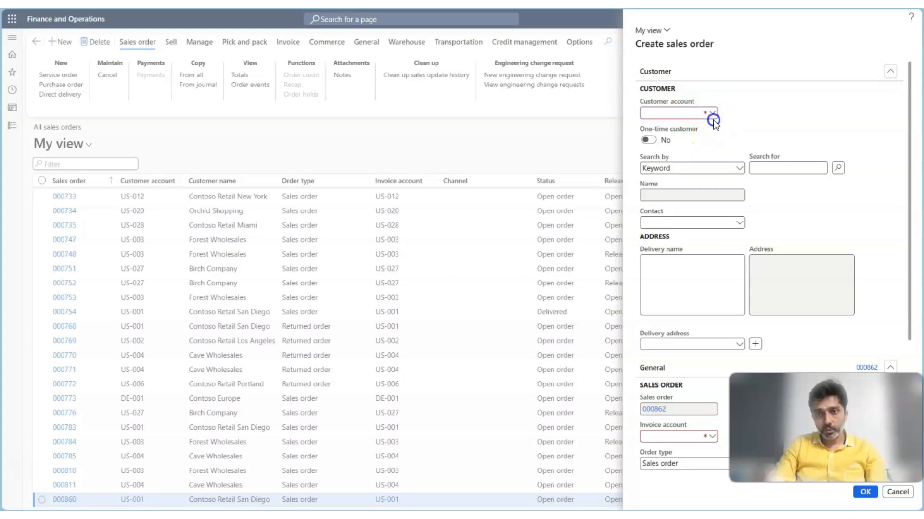
click(712, 114)
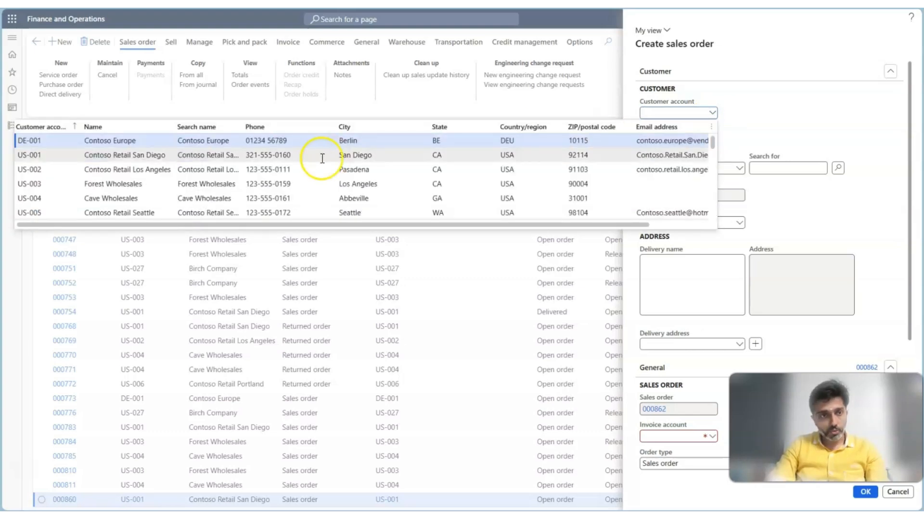
click(191, 158)
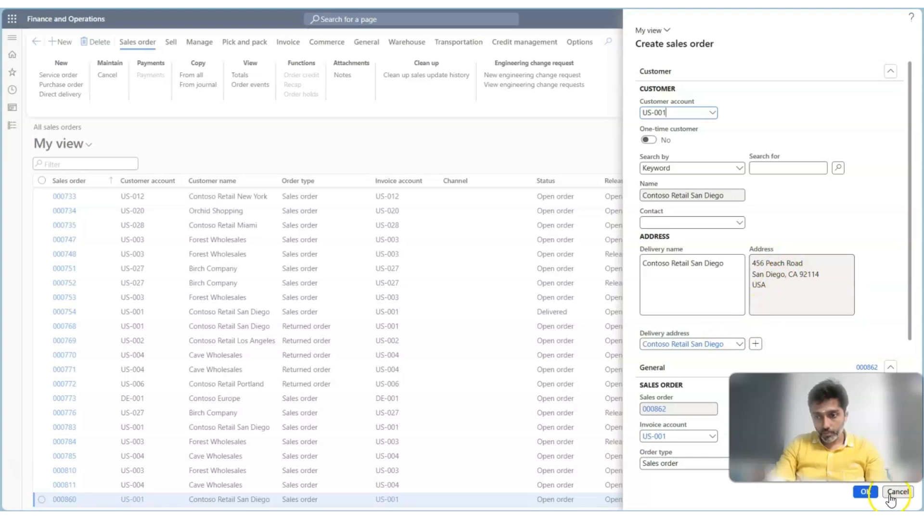
- Open the Purchase transport days setup in Procurement and sourcing
click(12, 126)
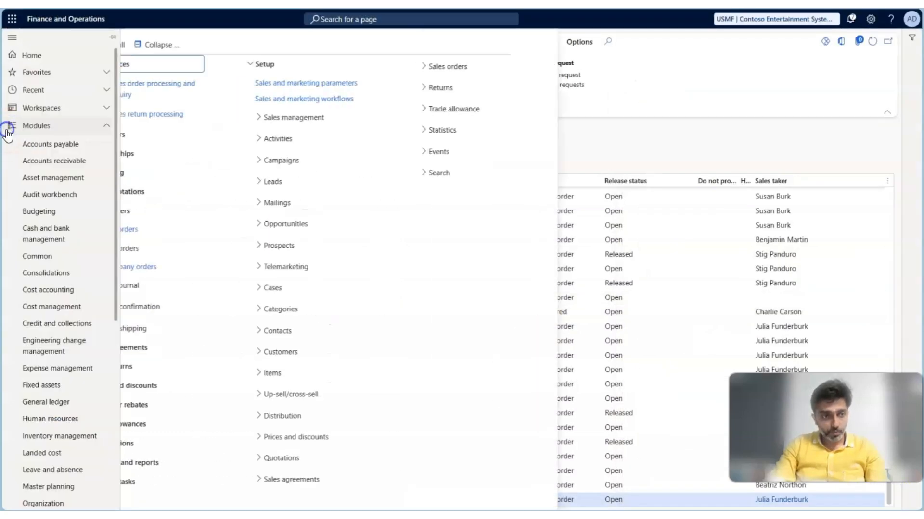
scroll(56, 337, down, 6)
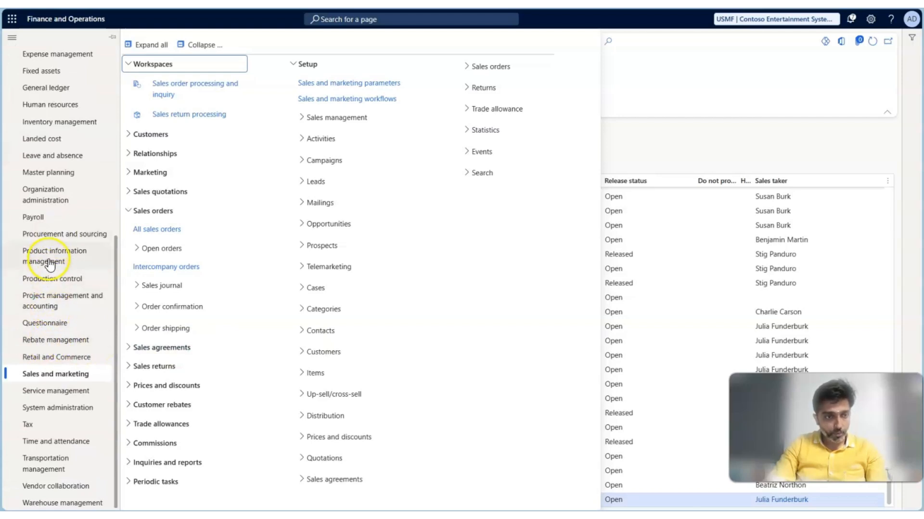
click(51, 236)
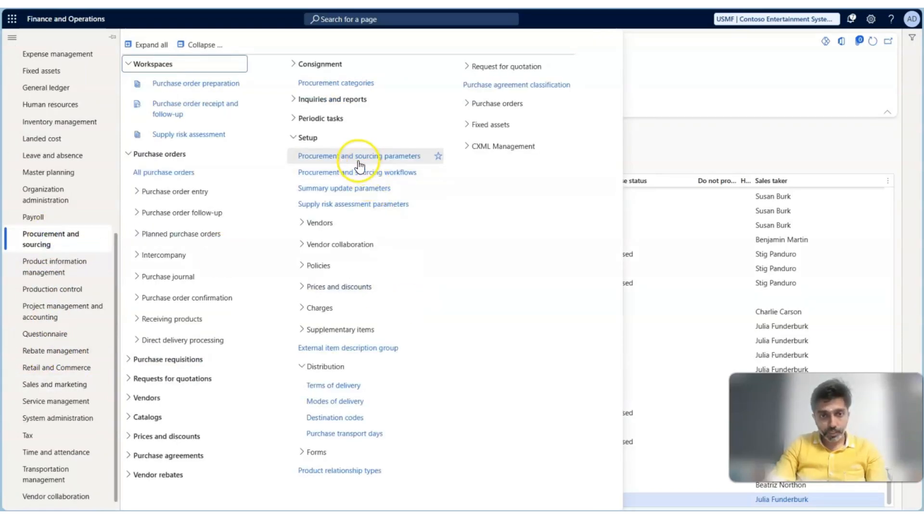
click(328, 434)
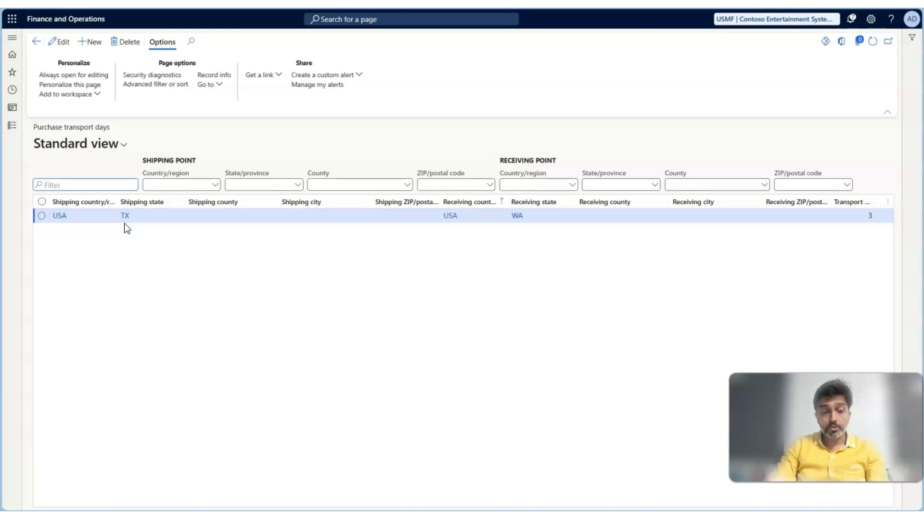
- Create a purchase transport days record with shipping country USA and shipping state TX
click(94, 42)
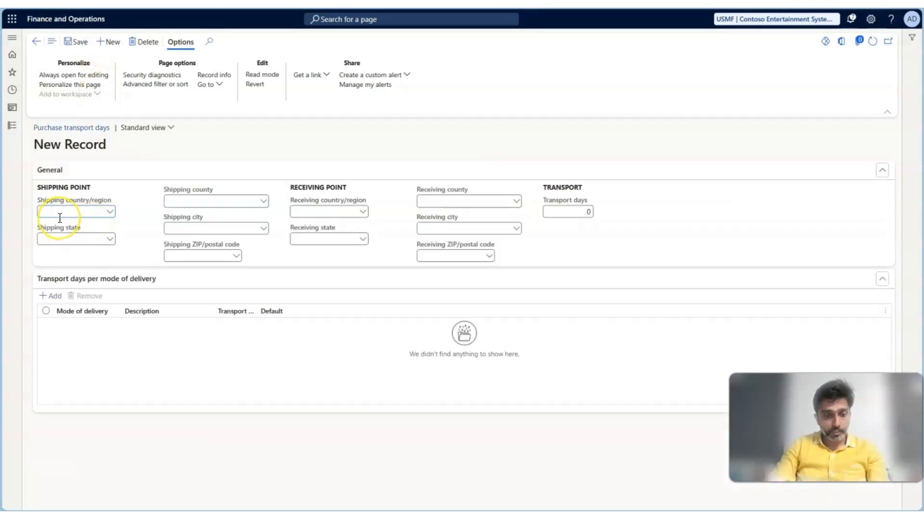
key(Tab)
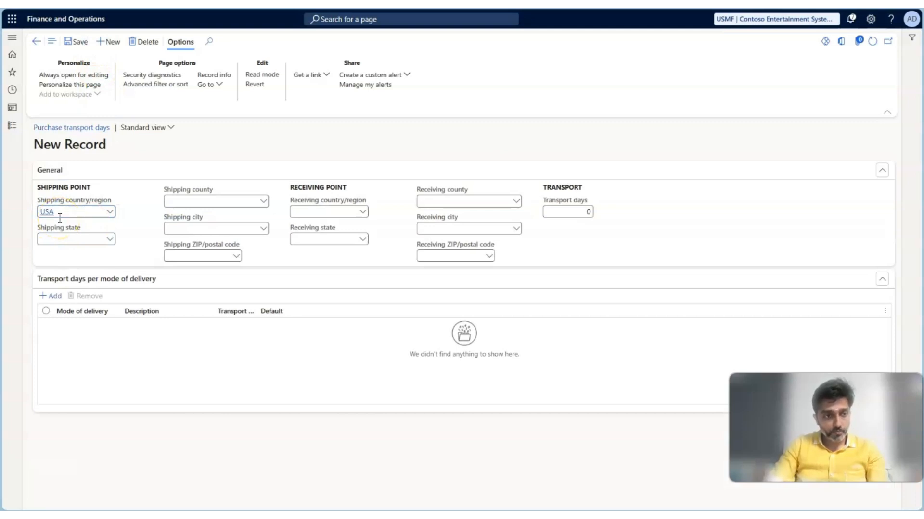
click(109, 239)
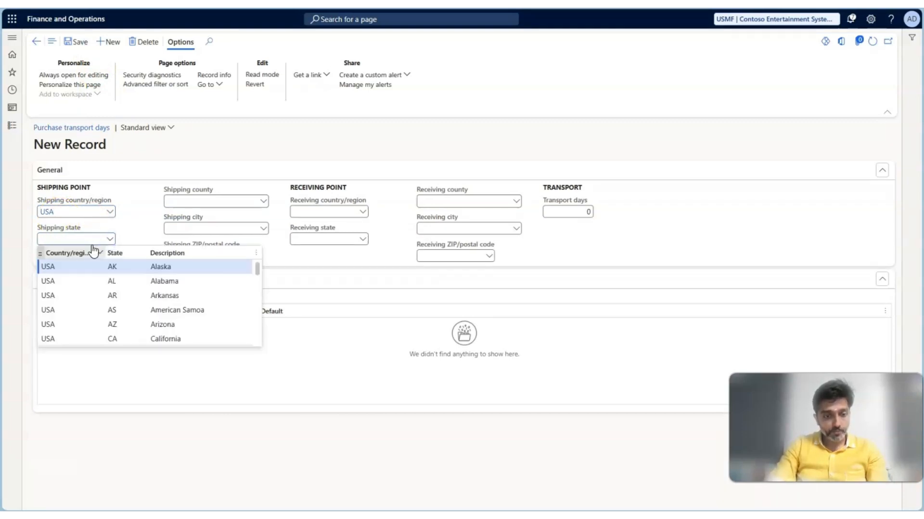
text(tx)
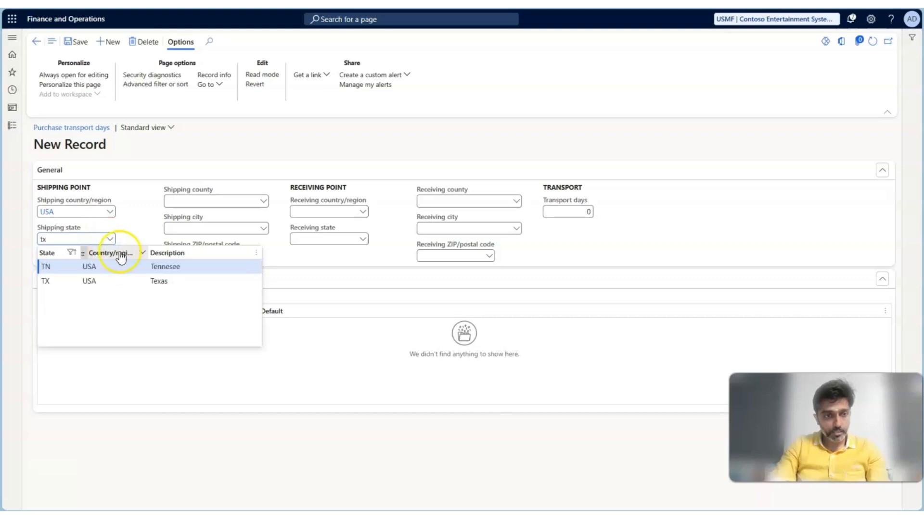
click(139, 268)
- Set the record's receiving country to USA and its receiving state to CA
click(321, 211)
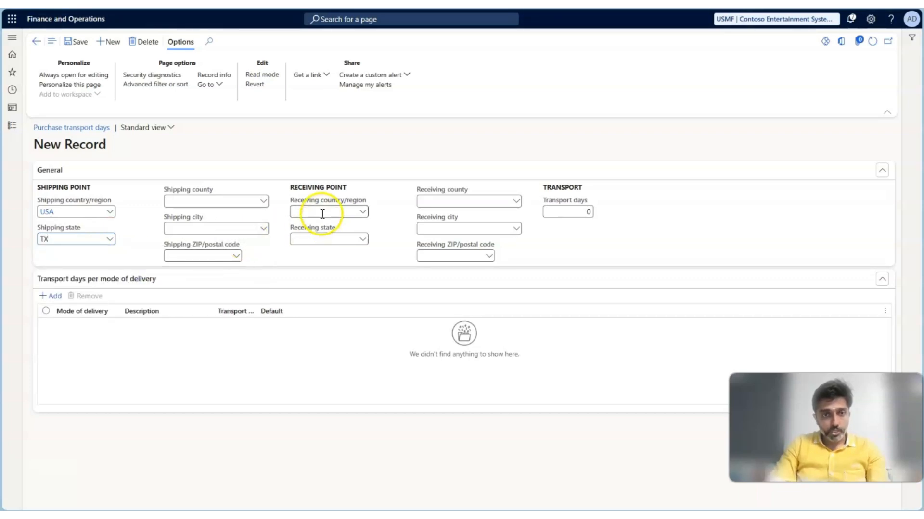
text(U)
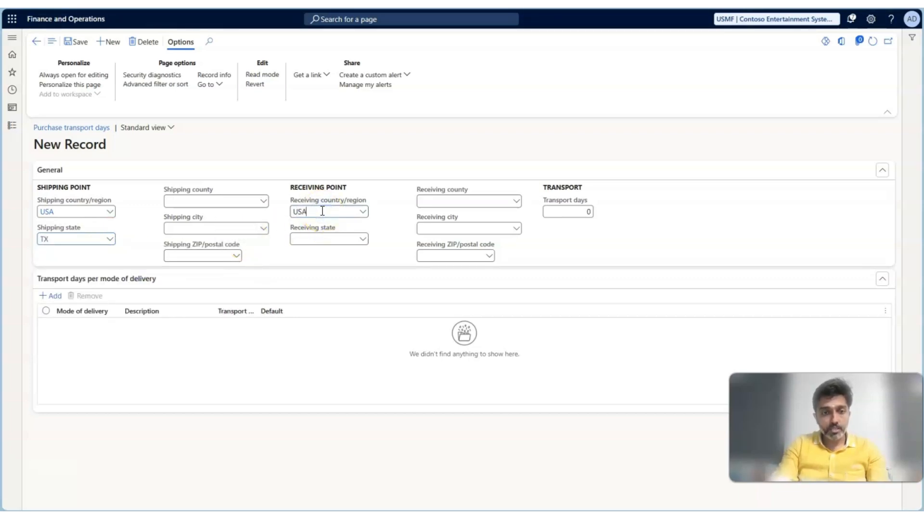
text(SA)
key(Tab)
text(CA)
key(Tab)
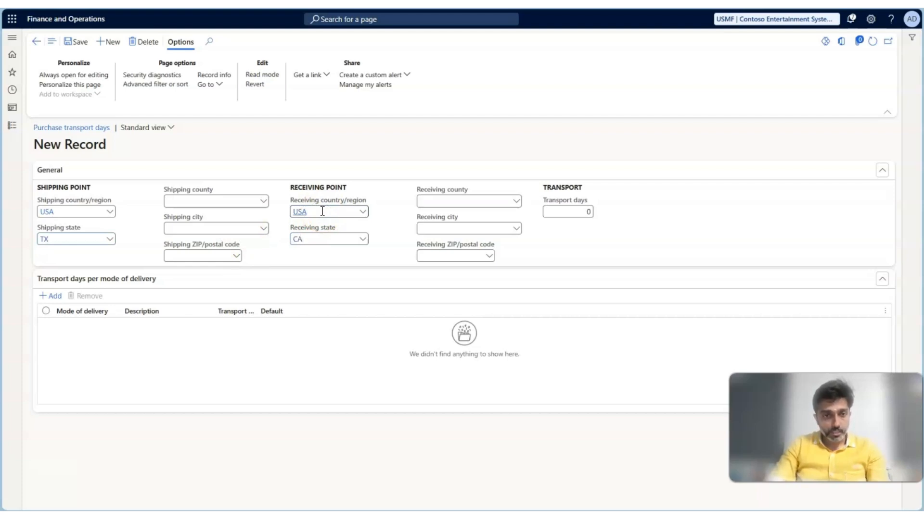
- Set the transport days to 7, save the record and return to the transport days list
click(512, 257)
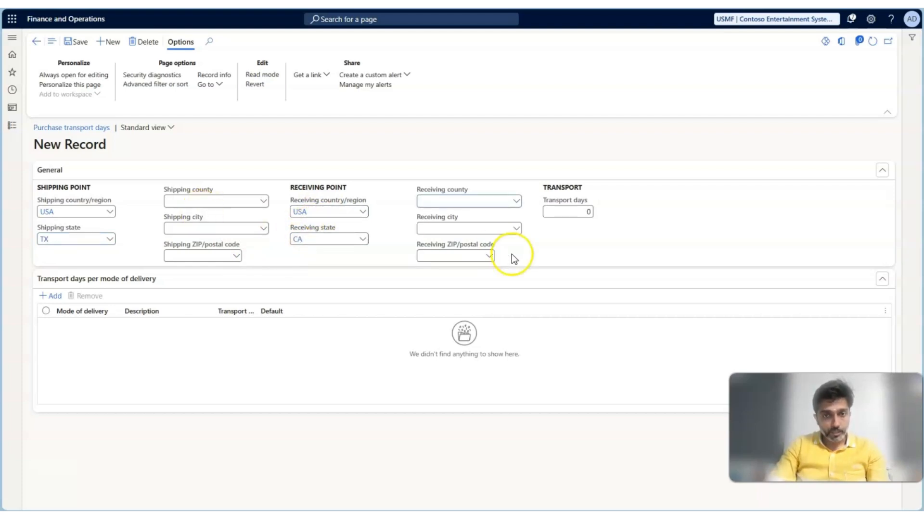
click(587, 212)
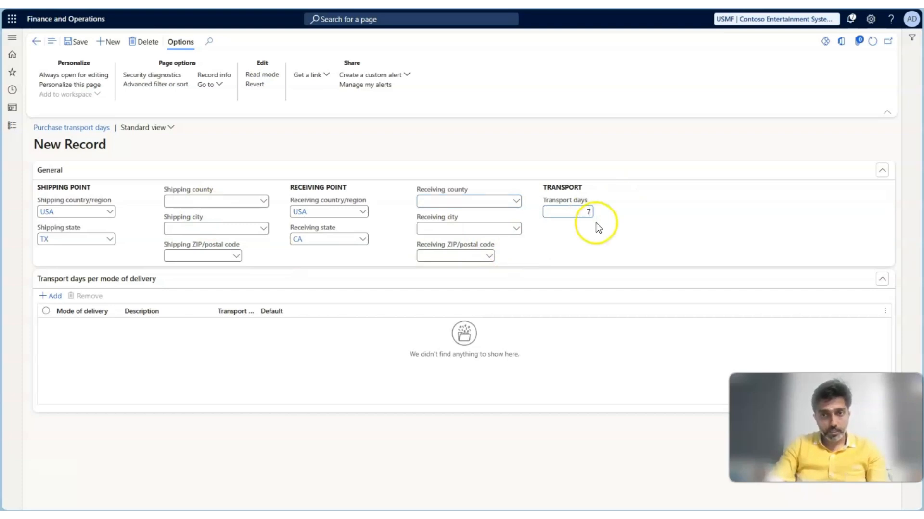
click(71, 42)
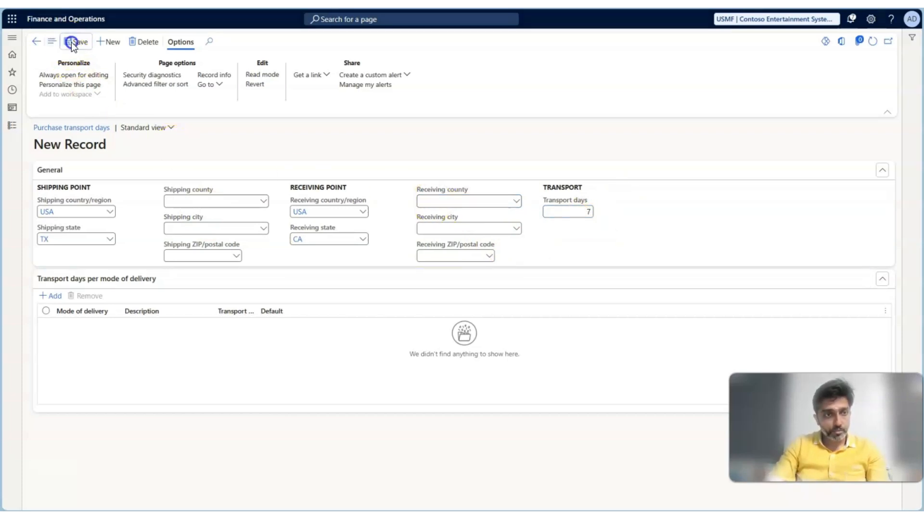
click(36, 41)
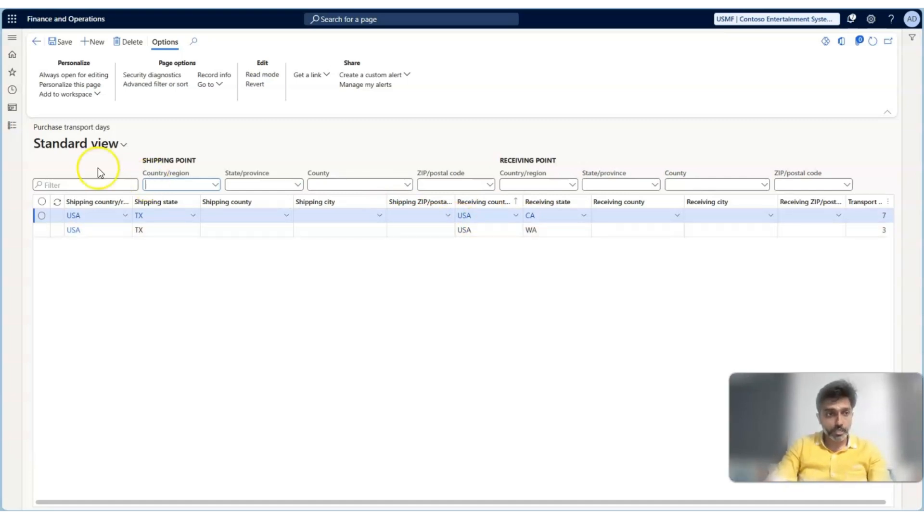
- Open the All sales orders list in Sales and marketing
click(8, 129)
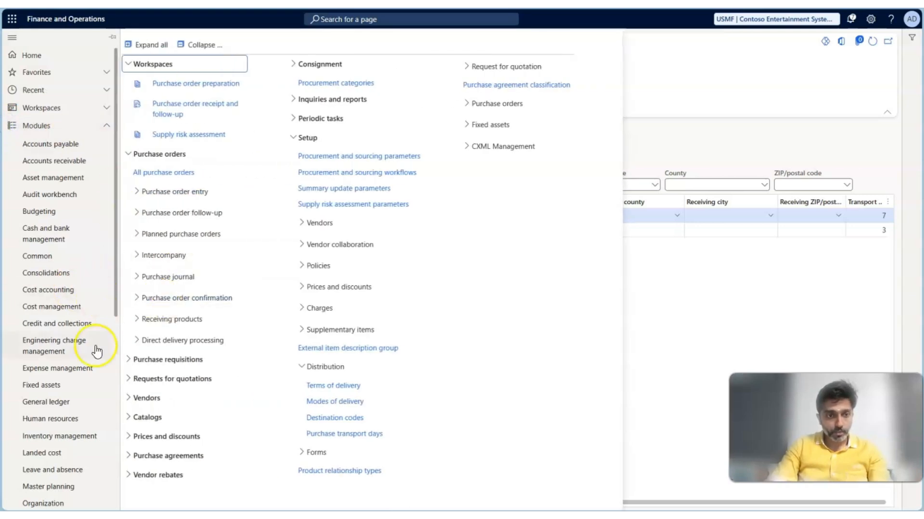
scroll(93, 351, down, 5)
scroll(97, 351, down, 2)
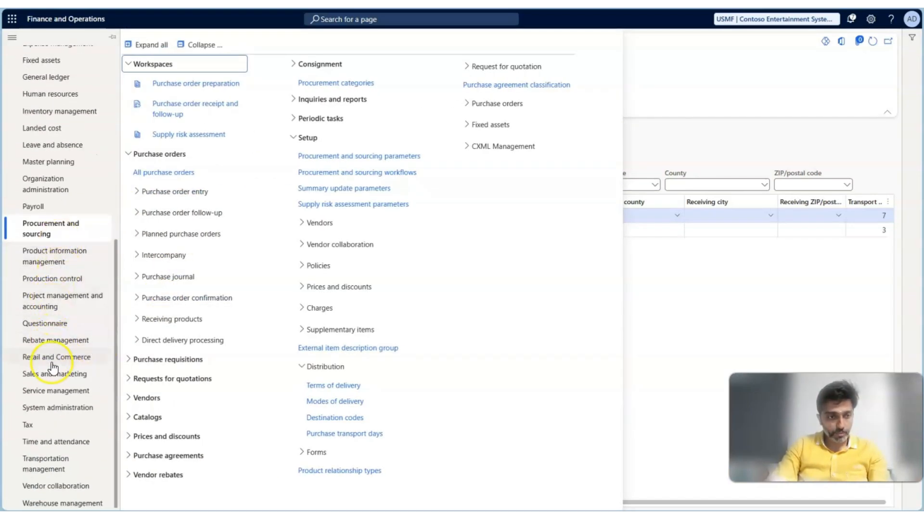
click(52, 391)
click(51, 375)
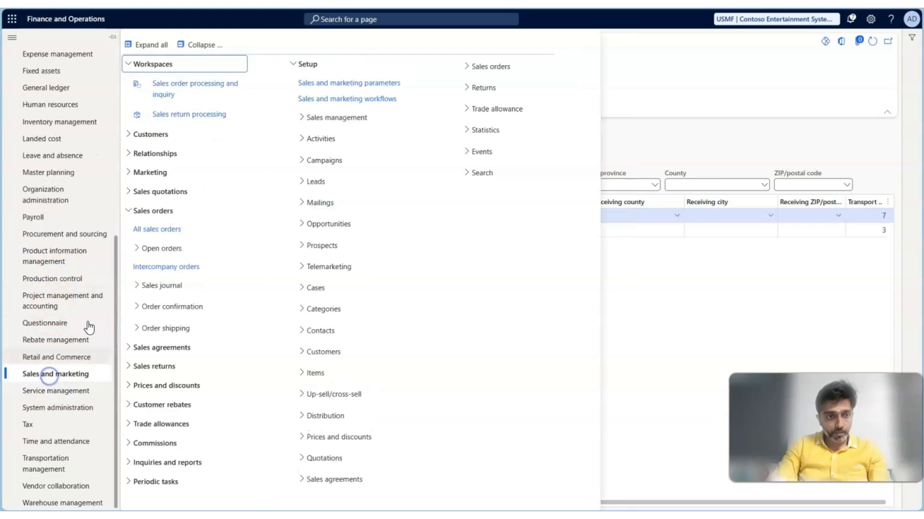
click(155, 228)
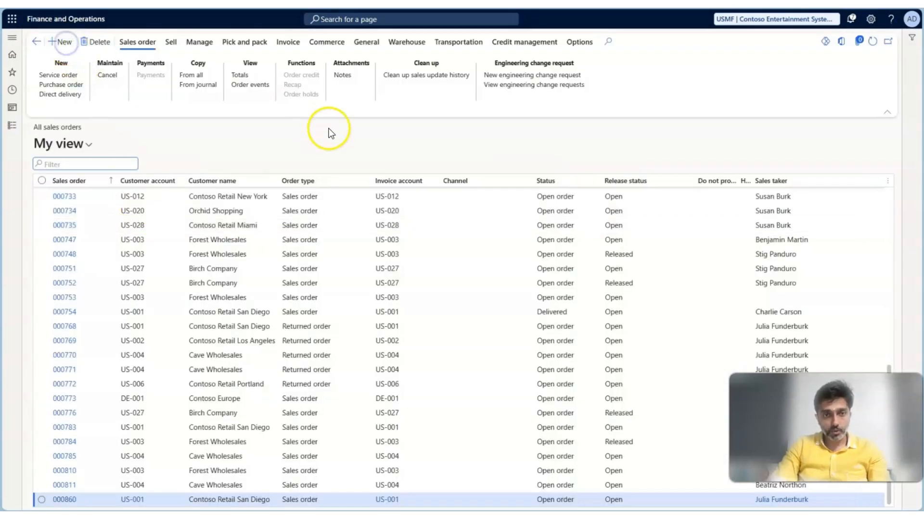
- Create a sales order for customer Contoso Retail San Diego with warehouse 11
key(alt+n)
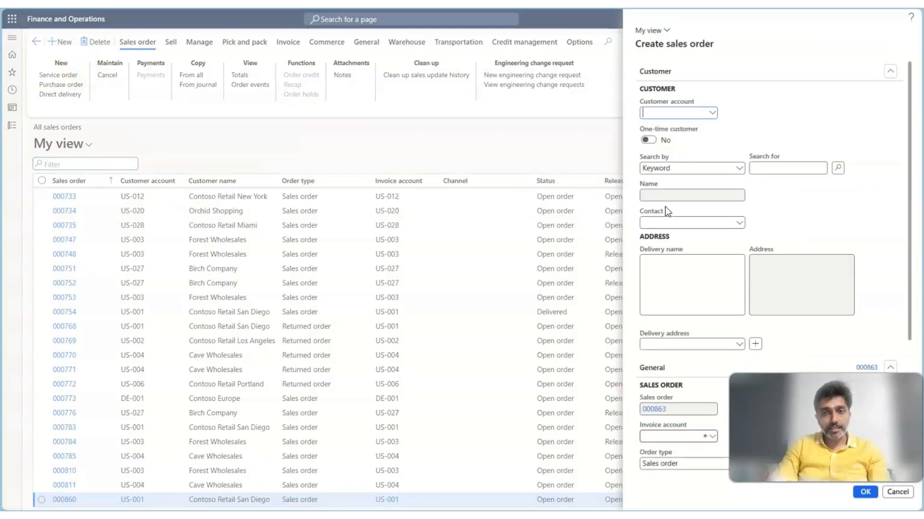
click(712, 113)
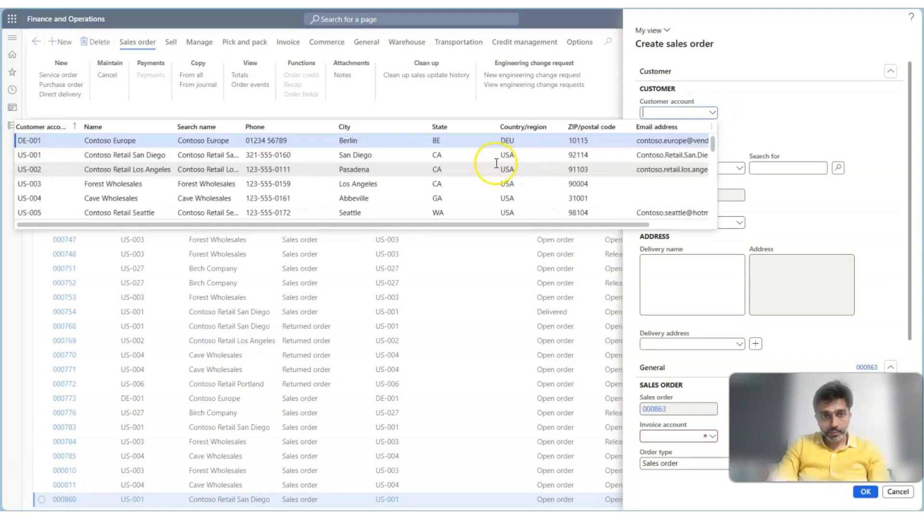
click(416, 154)
scroll(813, 279, down, 4)
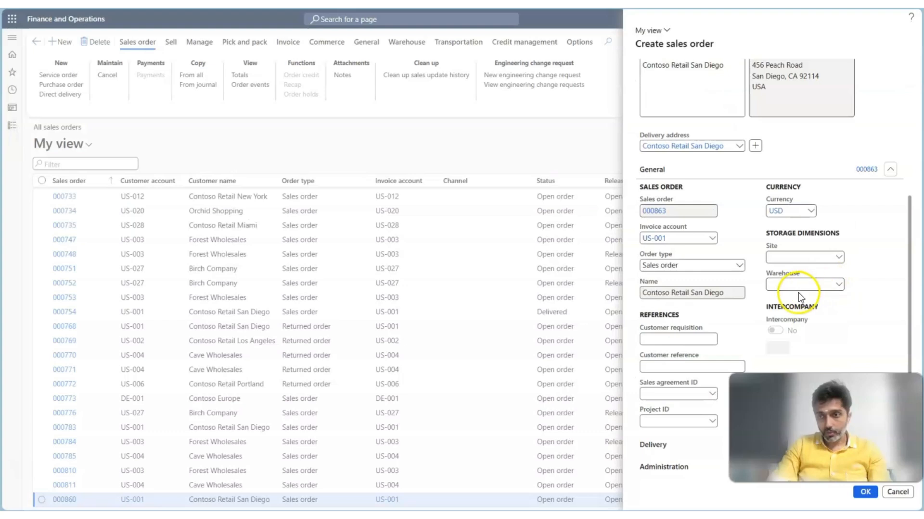
click(786, 287)
text(11)
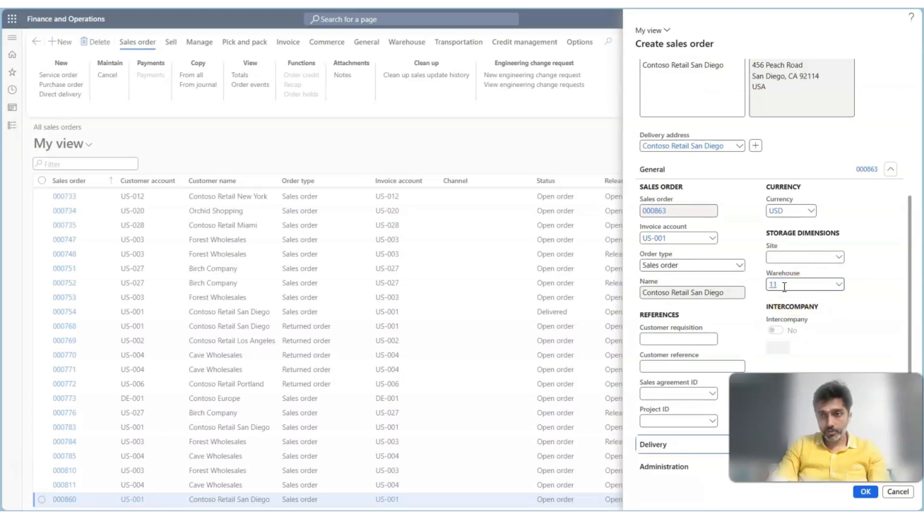
click(864, 493)
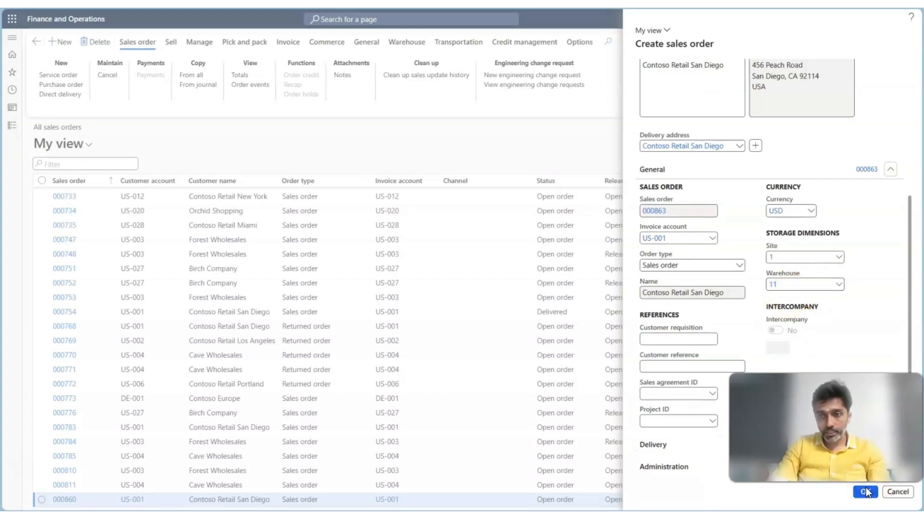
click(686, 435)
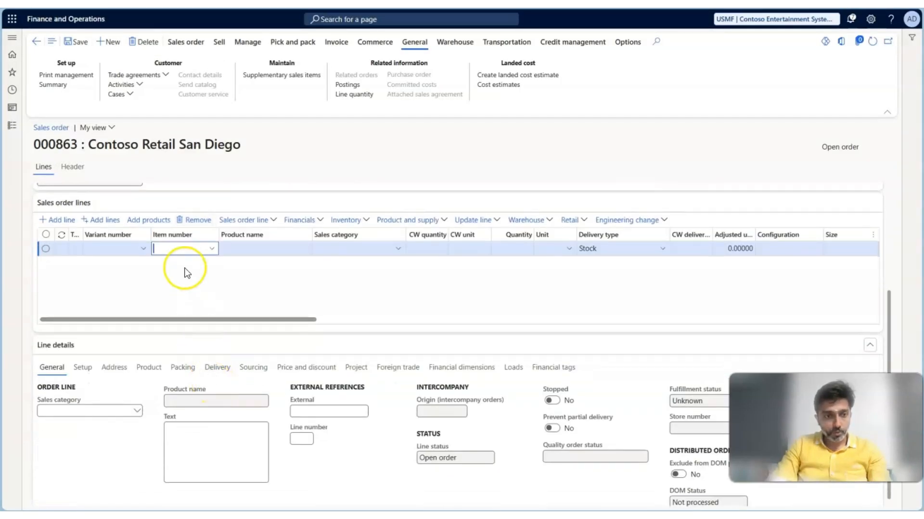
- Enter item 1000 on the first sales order line
click(181, 249)
text(1000)
key(Tab)
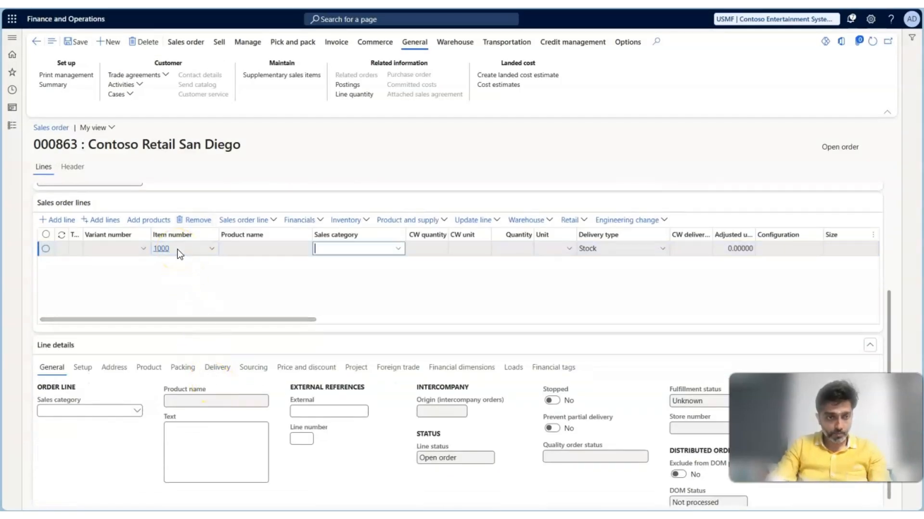
- Set the order line's delivery date control to None and save the sales order
click(216, 368)
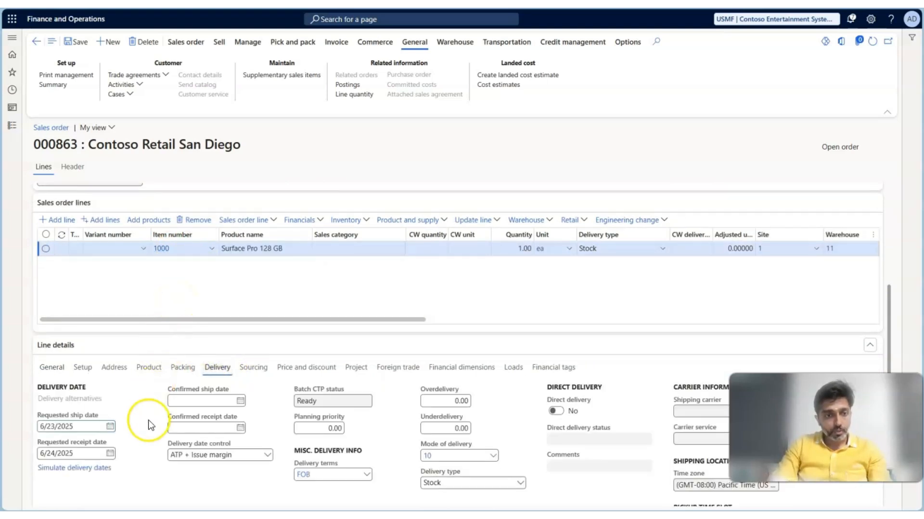
scroll(146, 428, down, 2)
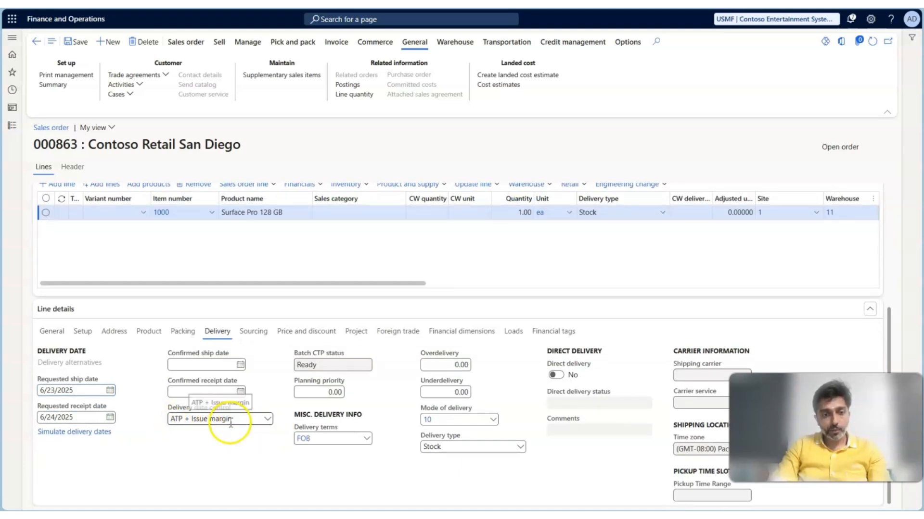
click(267, 419)
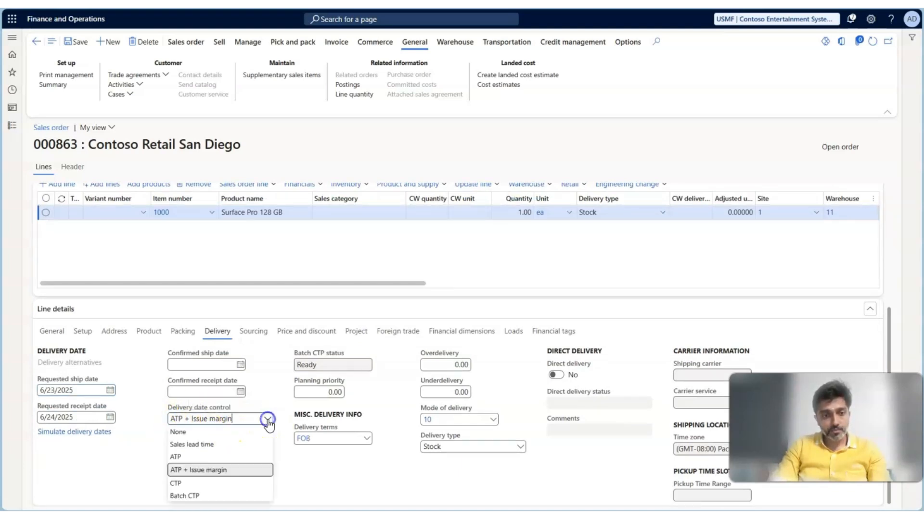
click(197, 433)
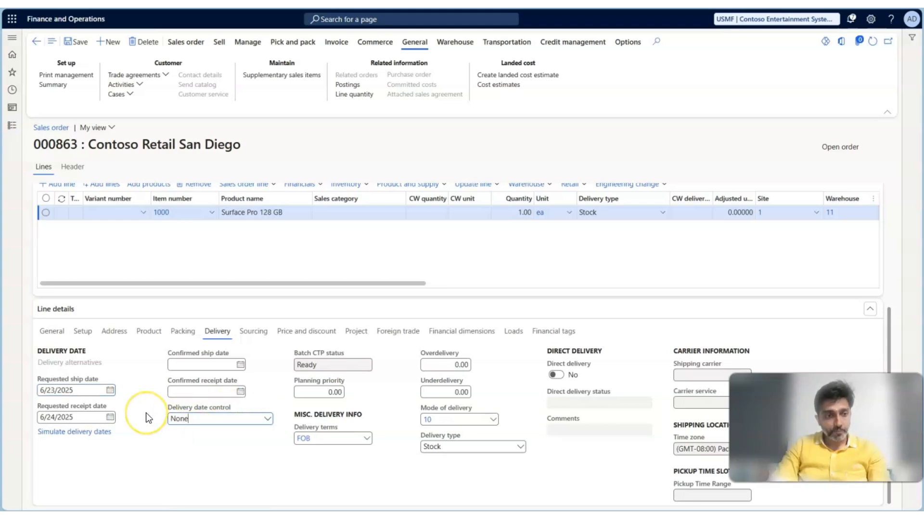
scroll(146, 413, up, 4)
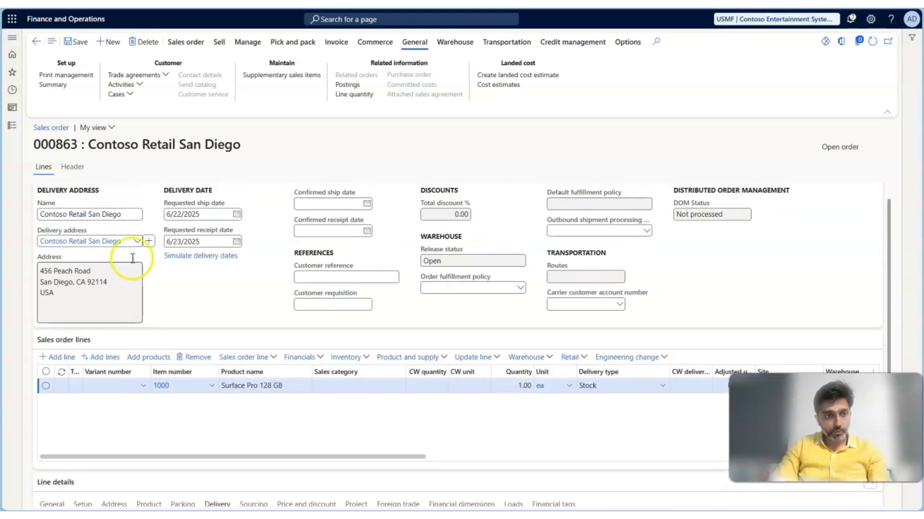
click(79, 44)
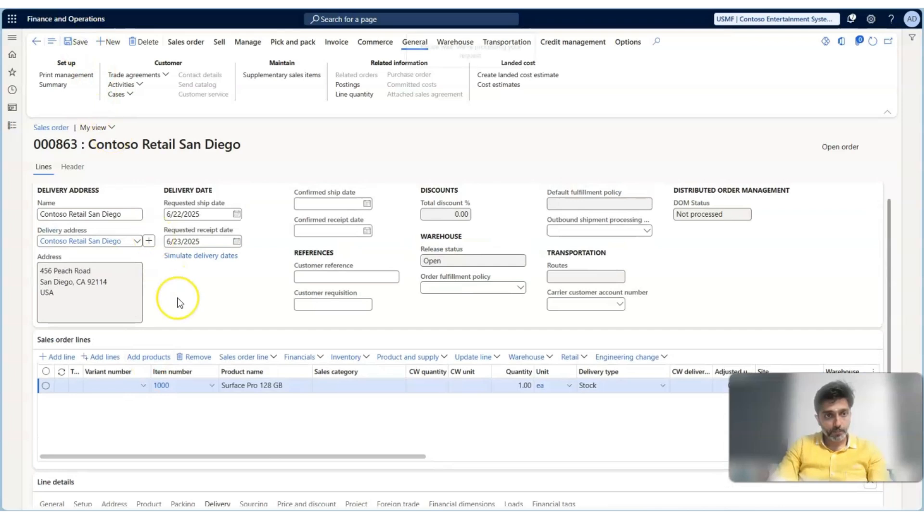
- Create a direct delivery from the sales order, including the line for item 1000
scroll(179, 303, down, 4)
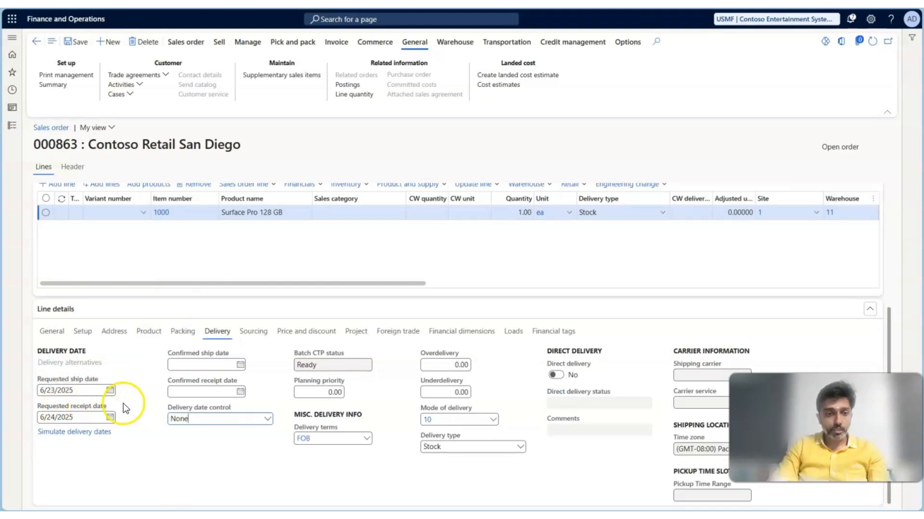
scroll(124, 402, up, 2)
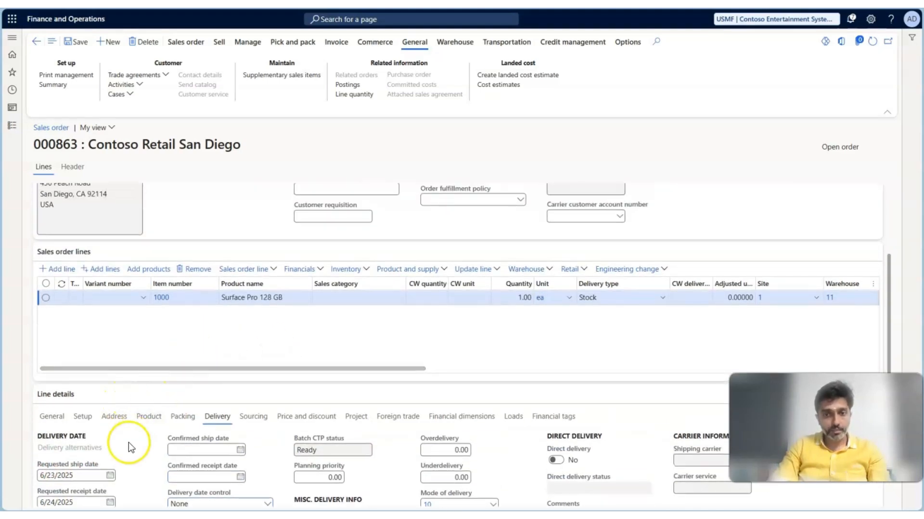
scroll(129, 442, up, 3)
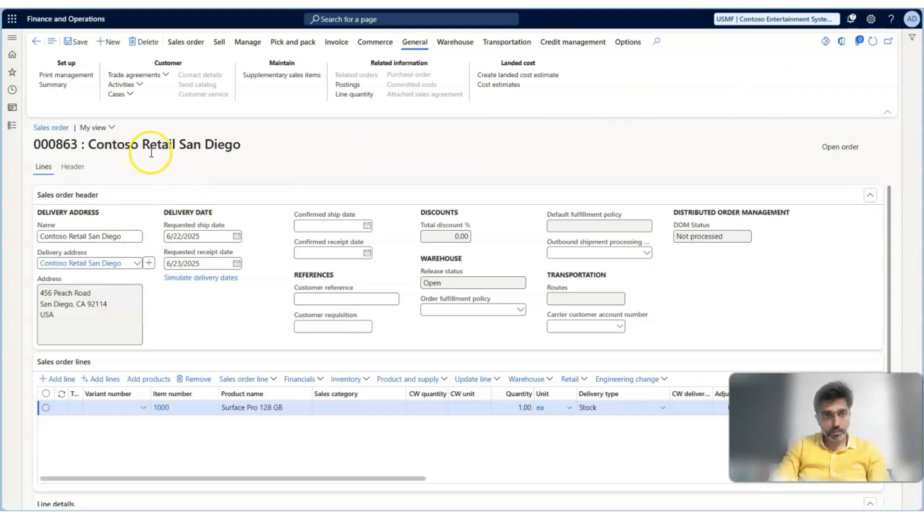
click(184, 44)
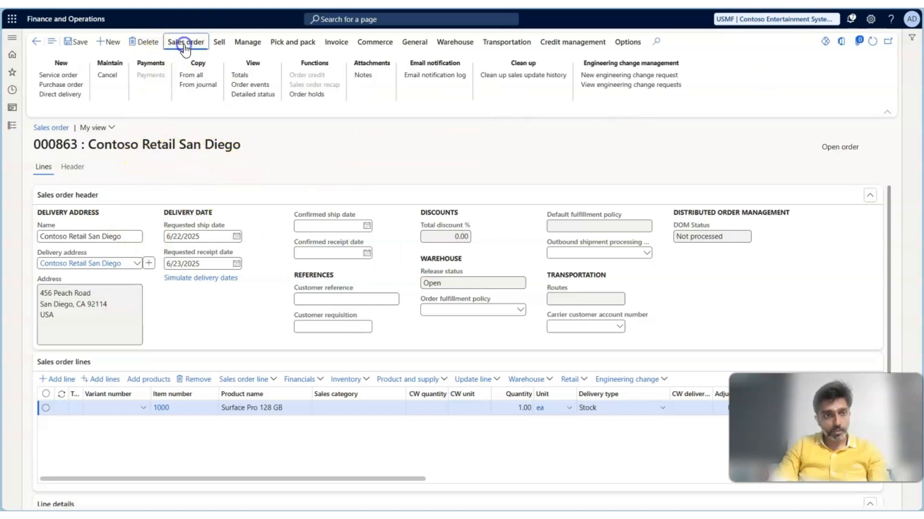
click(64, 94)
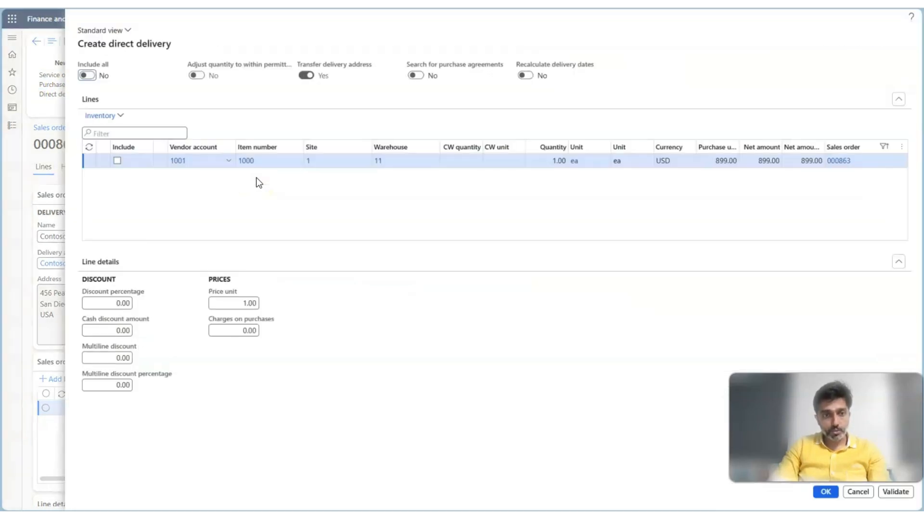
click(117, 162)
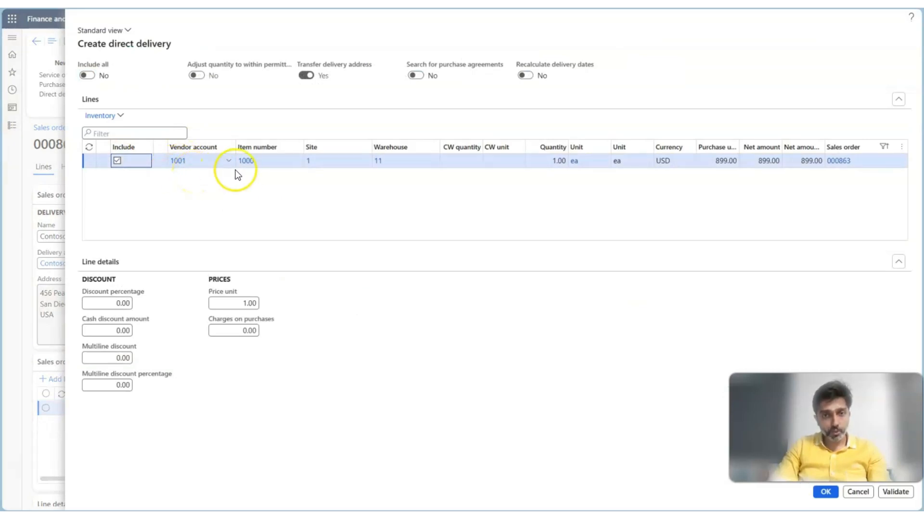
click(825, 493)
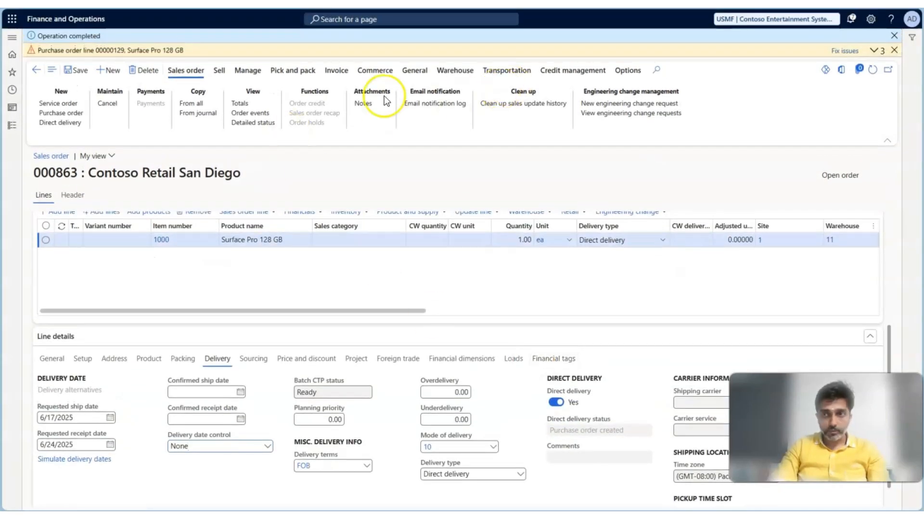
- Expand the purchase order warnings, read the requested ship date message, and dismiss all messages
click(875, 51)
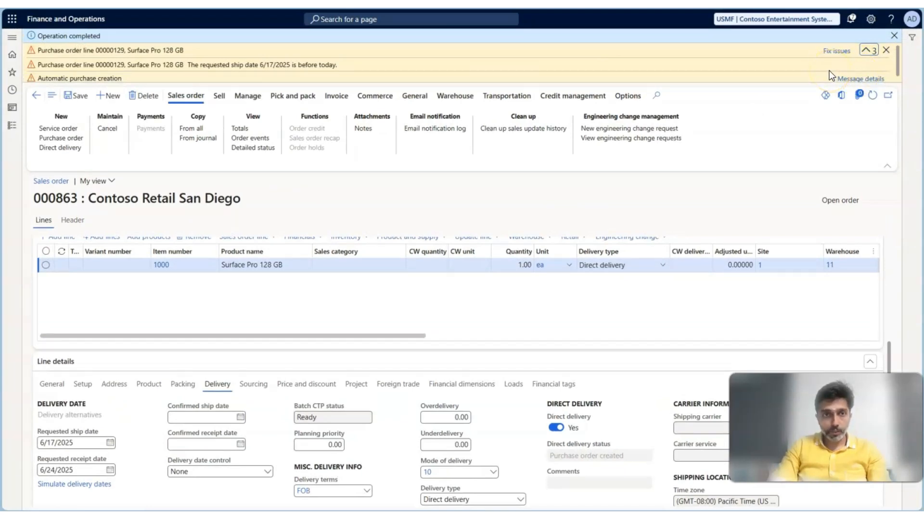
scroll(771, 66, down, 1)
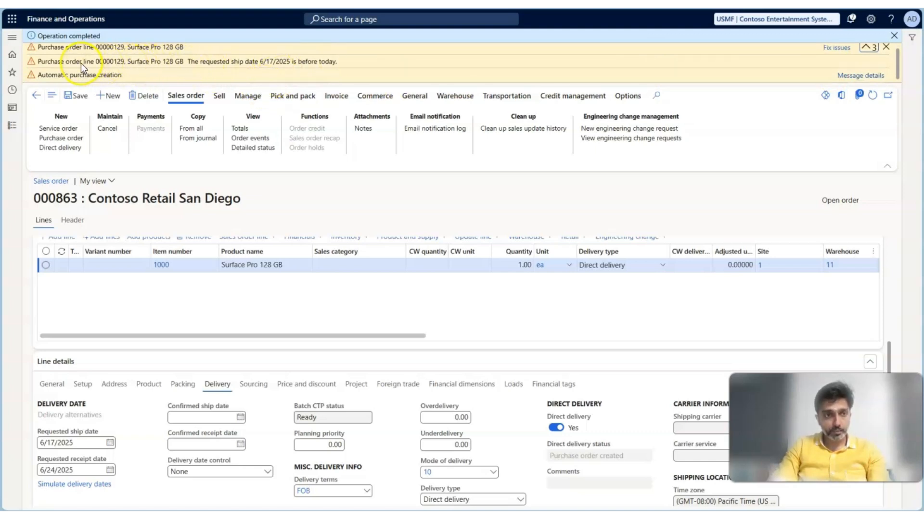
drag(82, 63, 337, 63)
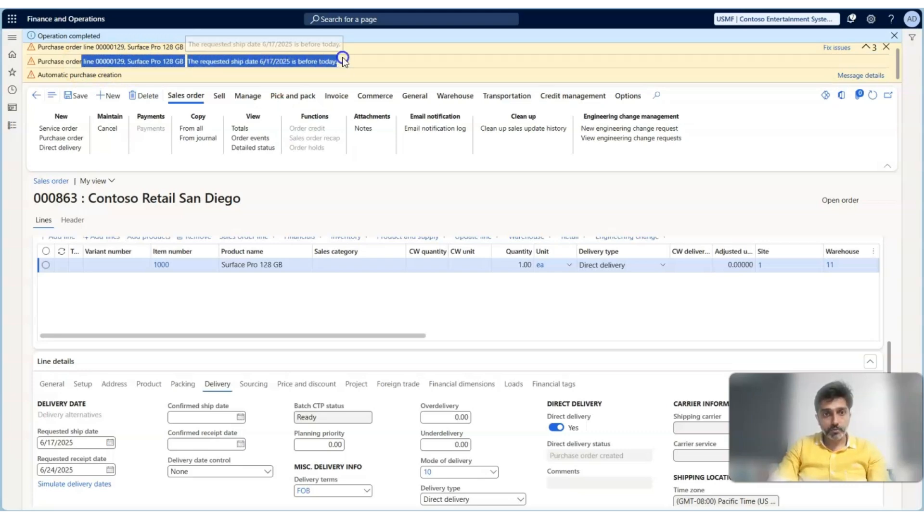
click(886, 47)
click(893, 38)
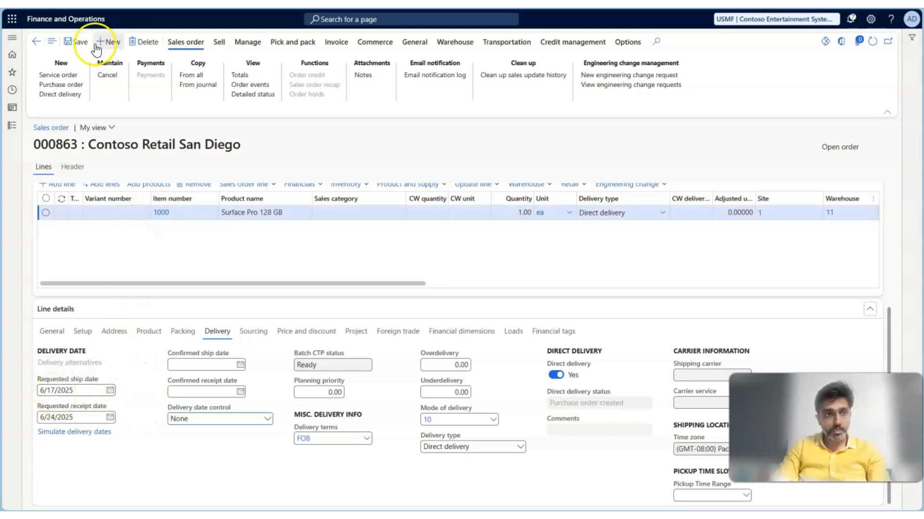
- Save the sales order and open its related purchase order
click(77, 42)
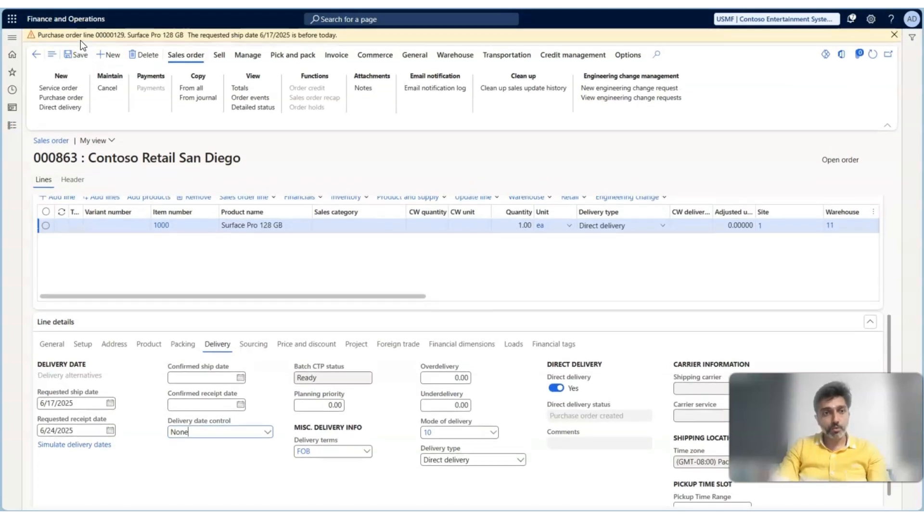
click(894, 35)
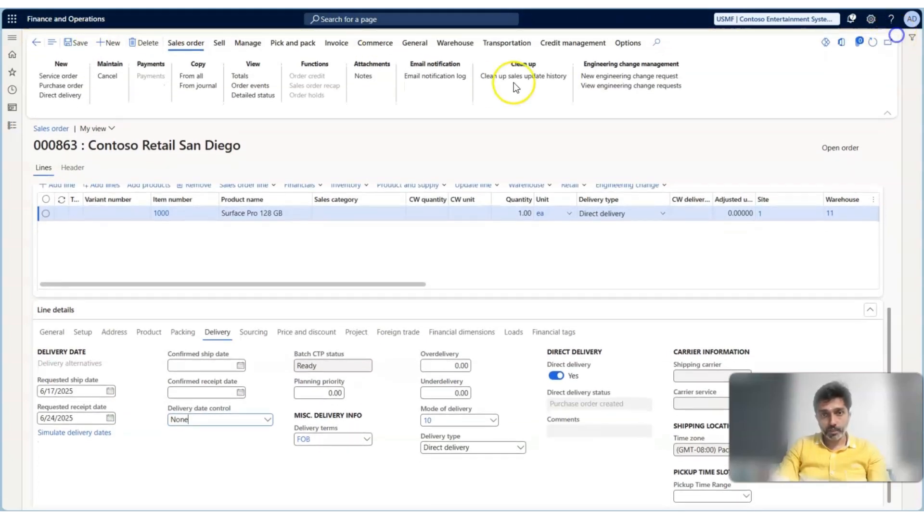
click(417, 42)
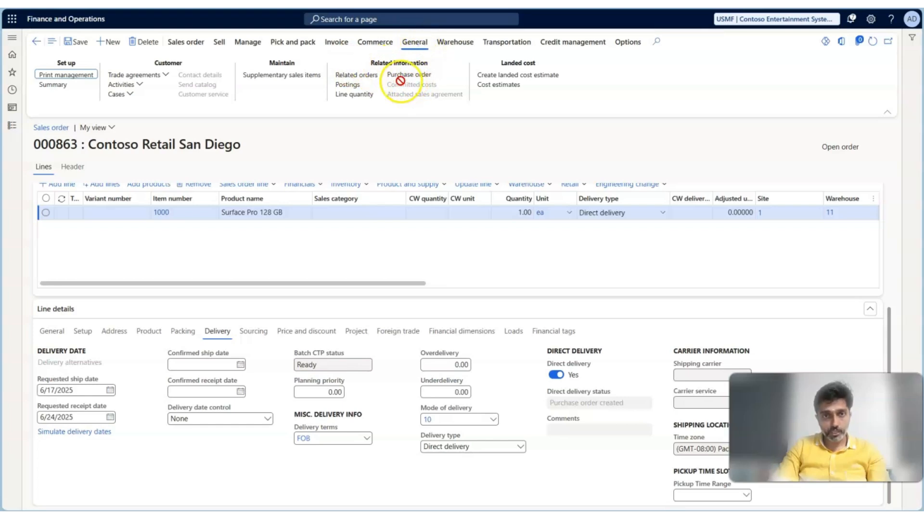
click(408, 76)
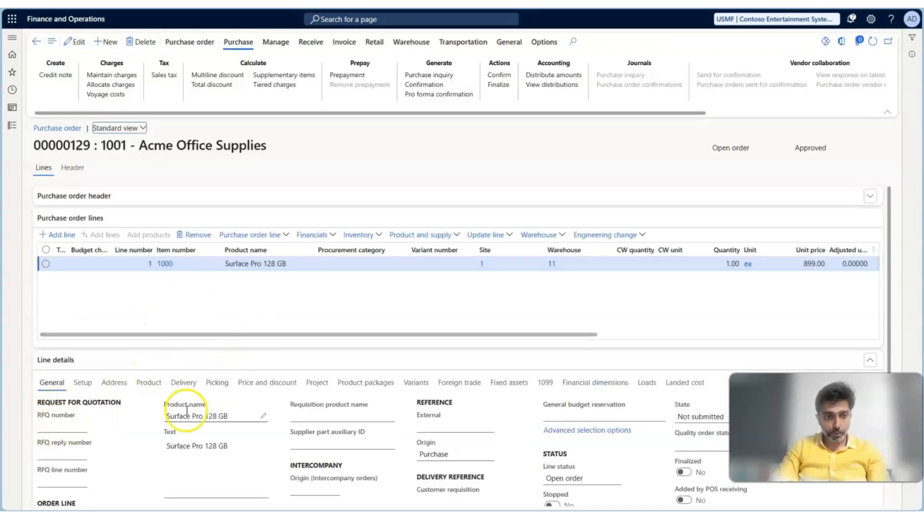
- Examine the purchase order line's requested ship and receipt dates and its delivery address
click(184, 385)
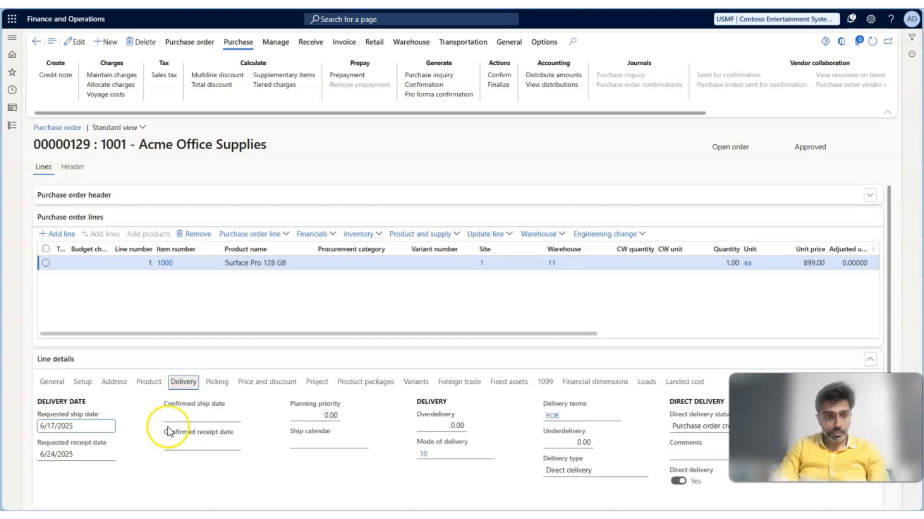
click(111, 428)
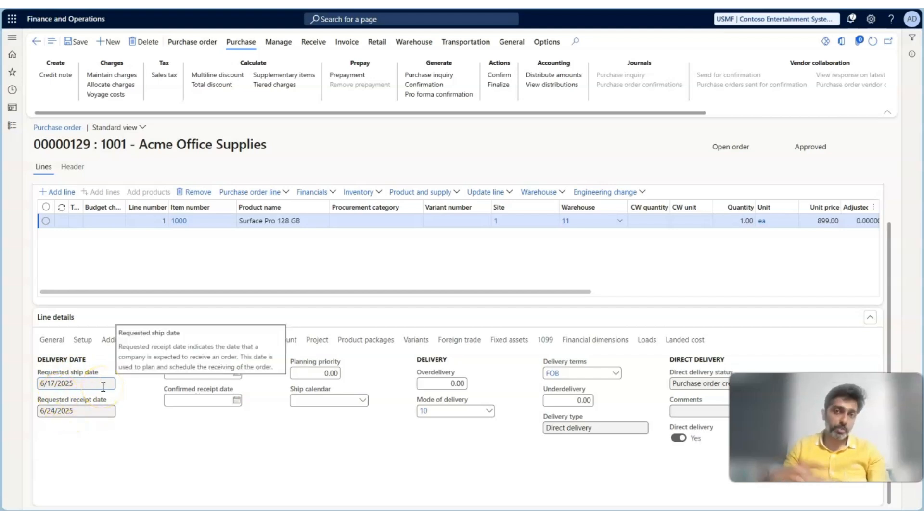
scroll(97, 303, up, 2)
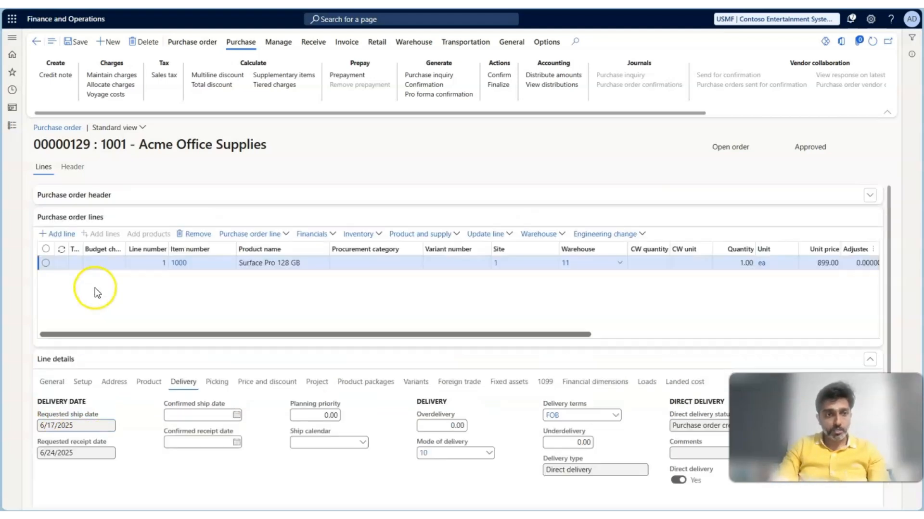
scroll(132, 360, down, 1)
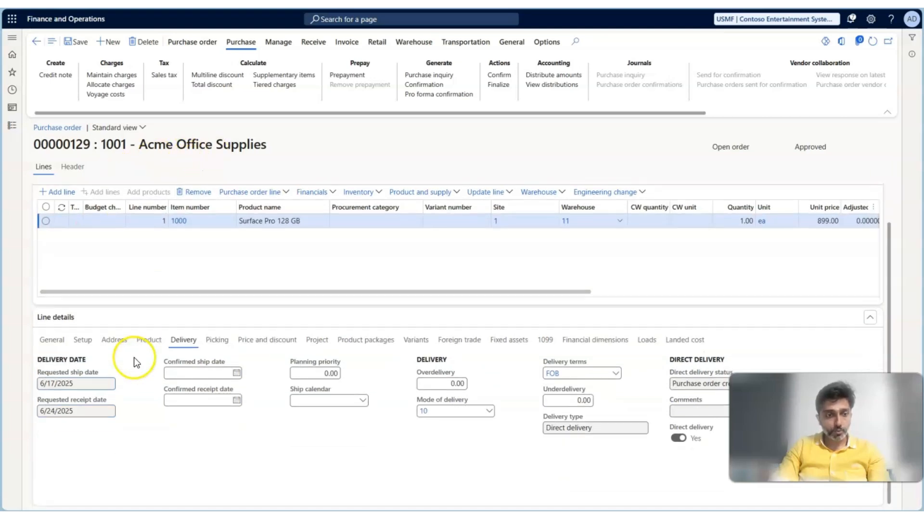
click(115, 340)
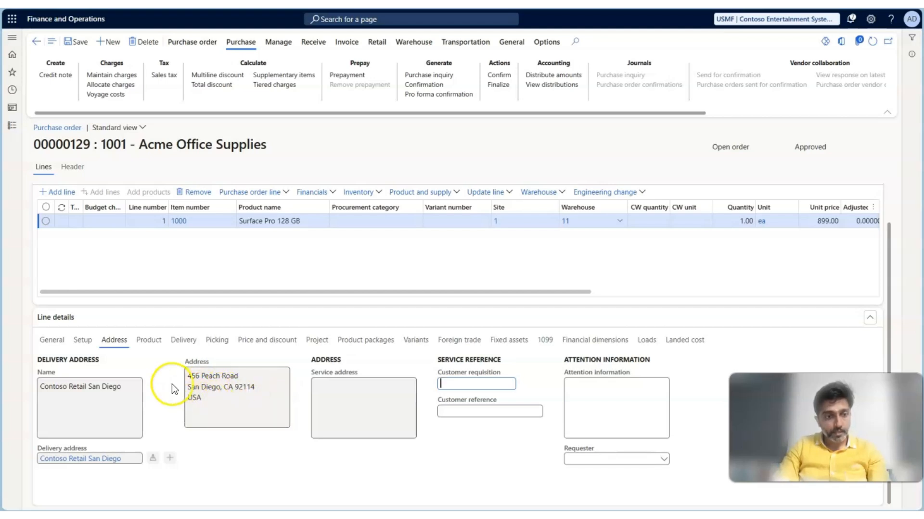
click(180, 345)
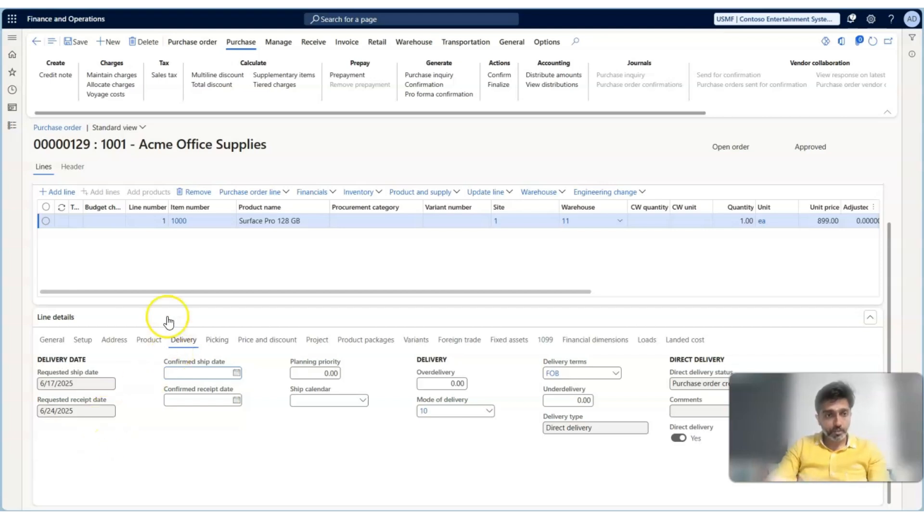
scroll(168, 323, up, 1)
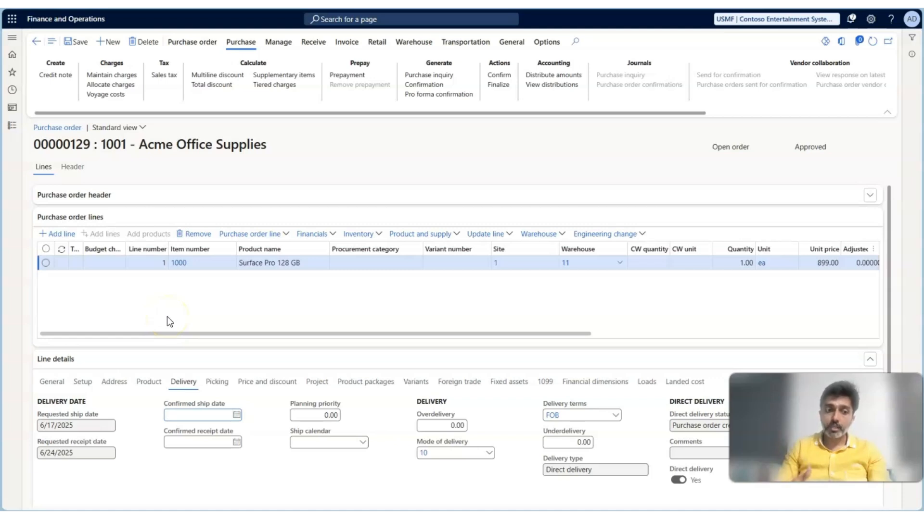
- Open the procurement and sourcing parameters and examine the product delivery settings, including the requested ship date in the past option
click(12, 125)
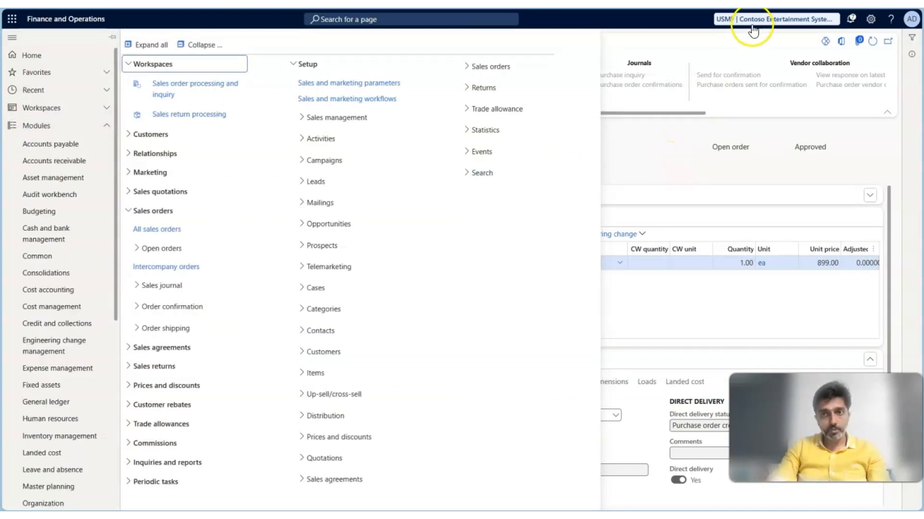
click(723, 31)
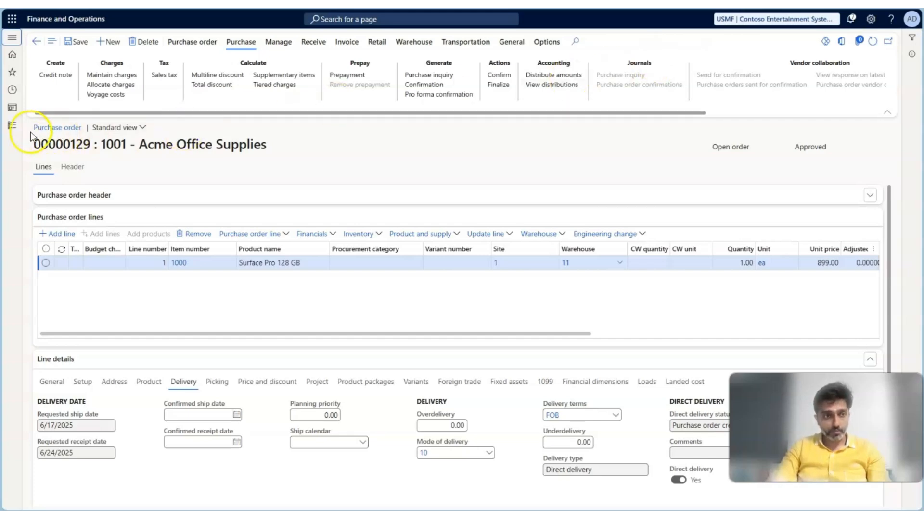
click(11, 128)
scroll(52, 256, down, 6)
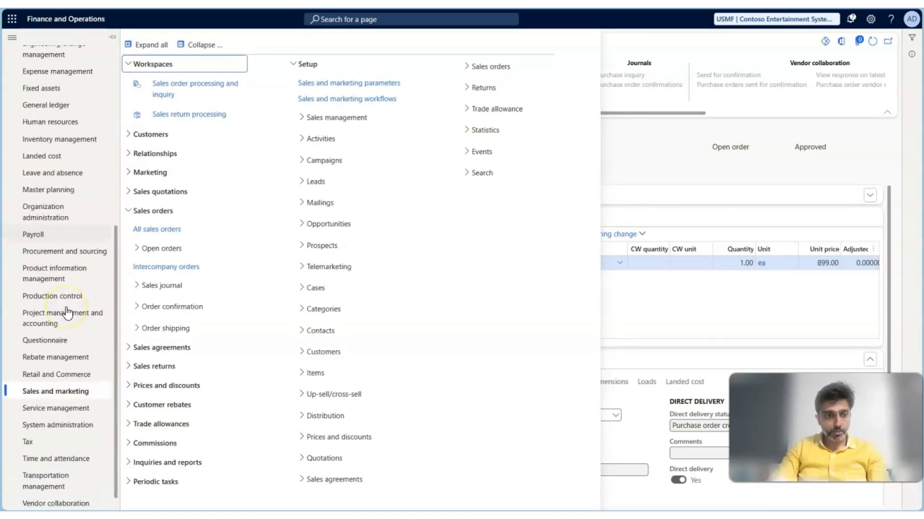
click(54, 235)
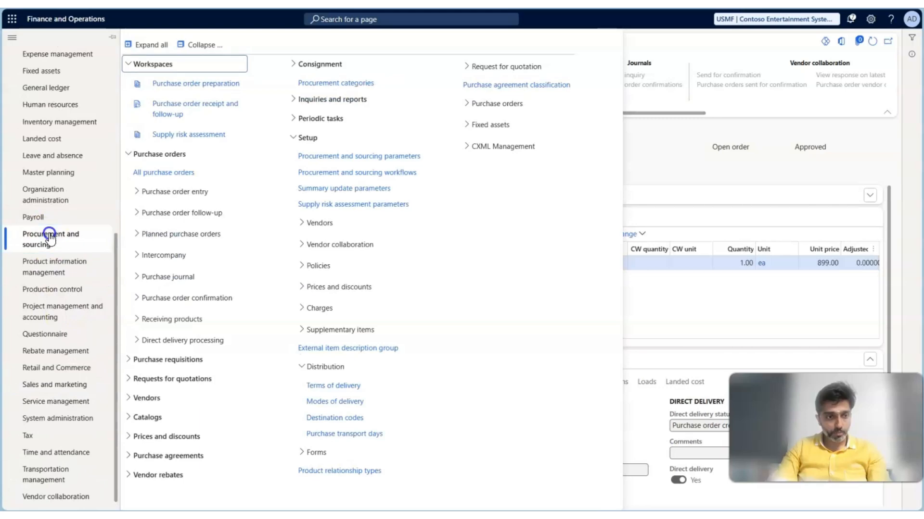
click(367, 156)
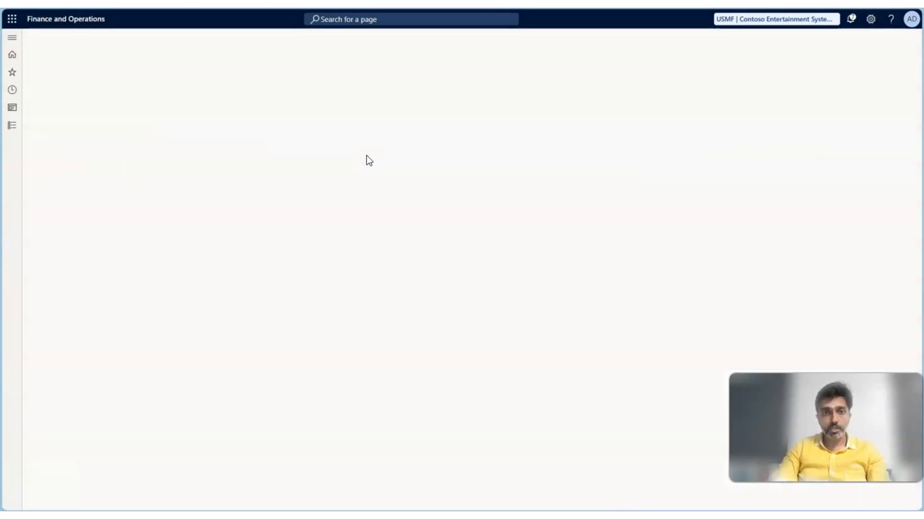
click(86, 124)
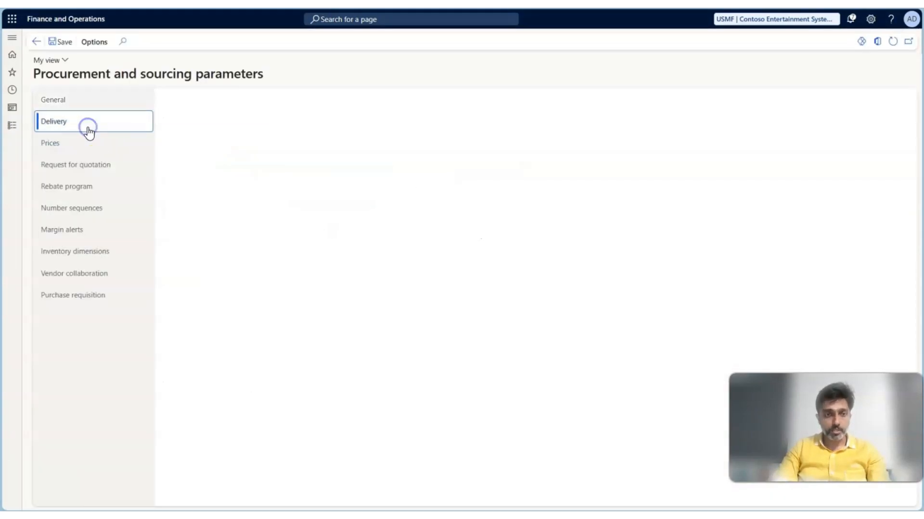
mouse_move(607, 122)
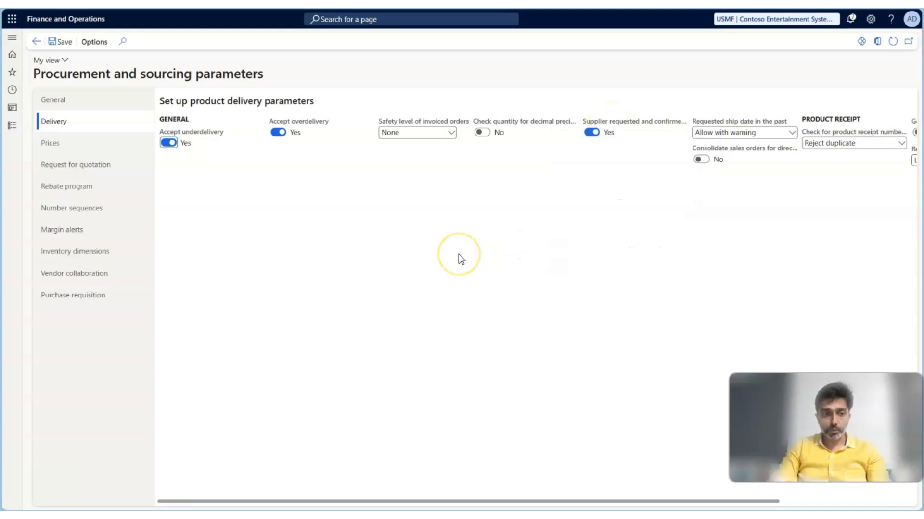
- Switch to the PowerPoint slide show
key(alt+Tab)
key(alt+Tab)
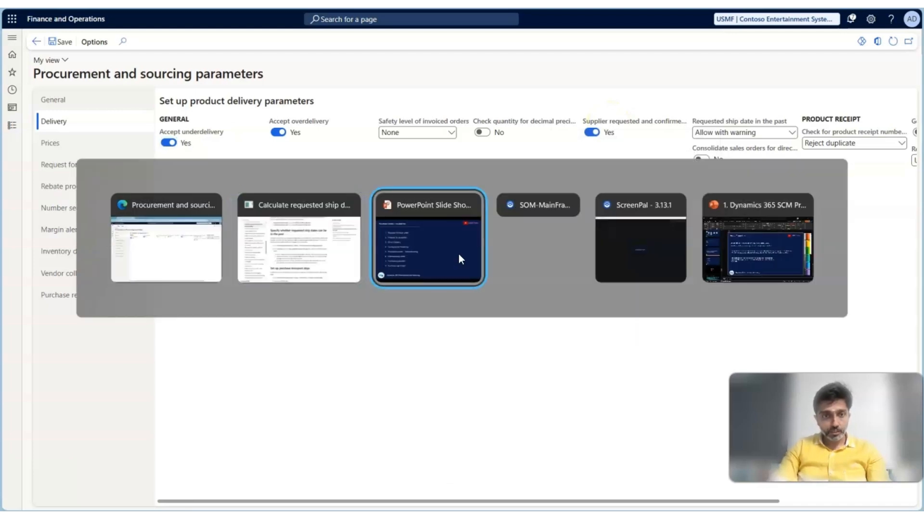